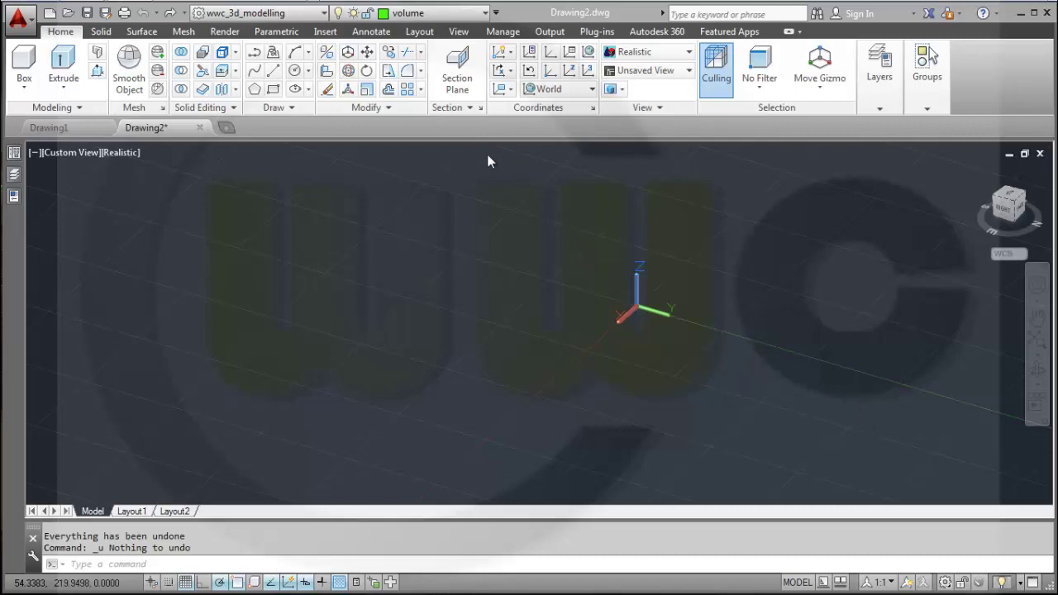
On the curves layer, draw a helix at 0,0 with base and top radius 15 and height 50.
click(484, 14)
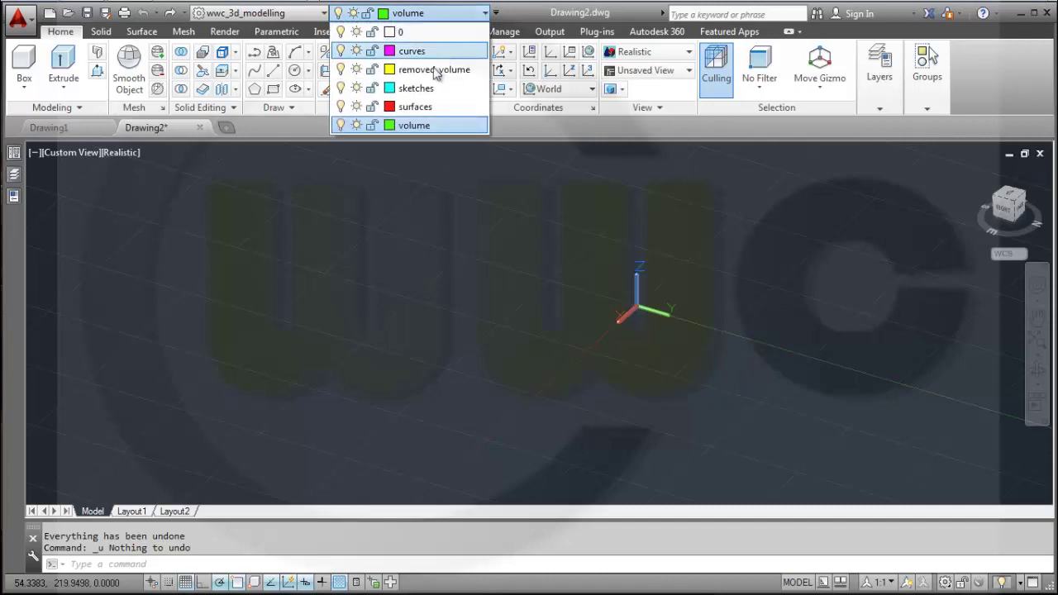
click(417, 51)
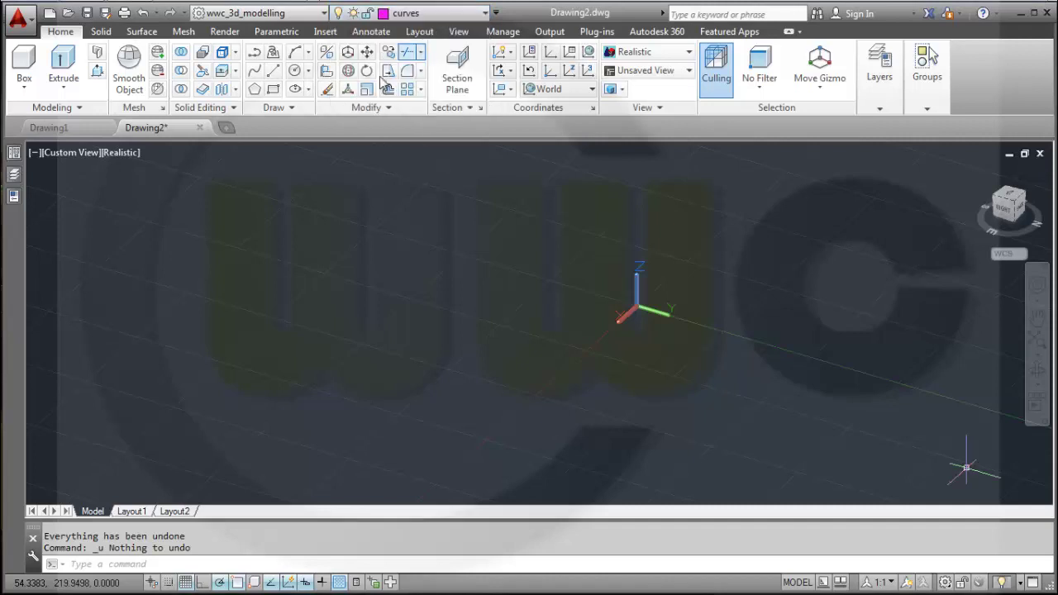
click(275, 108)
click(254, 129)
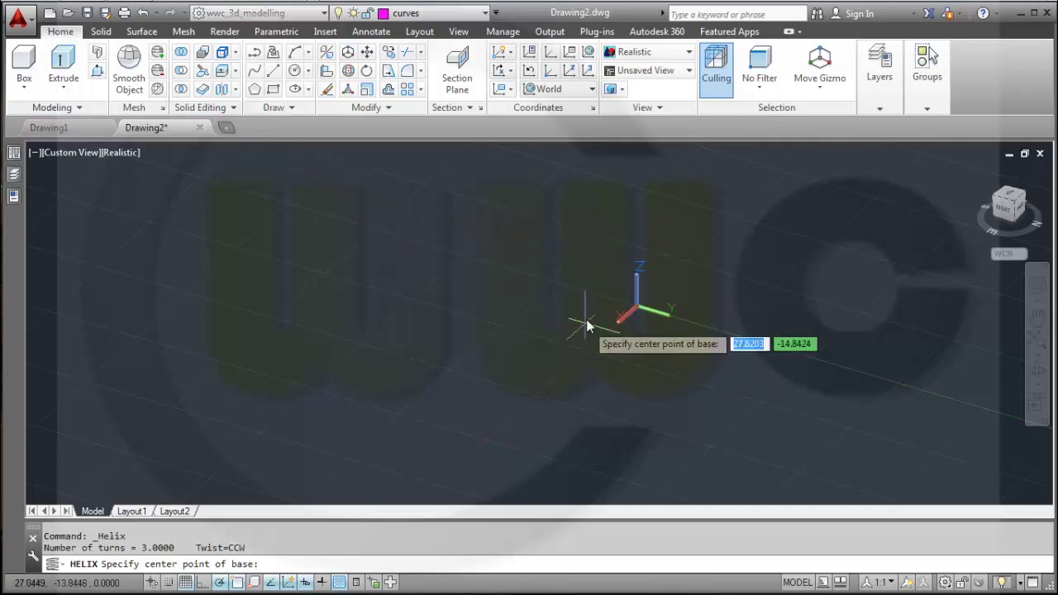
text(0,0)
key(Return)
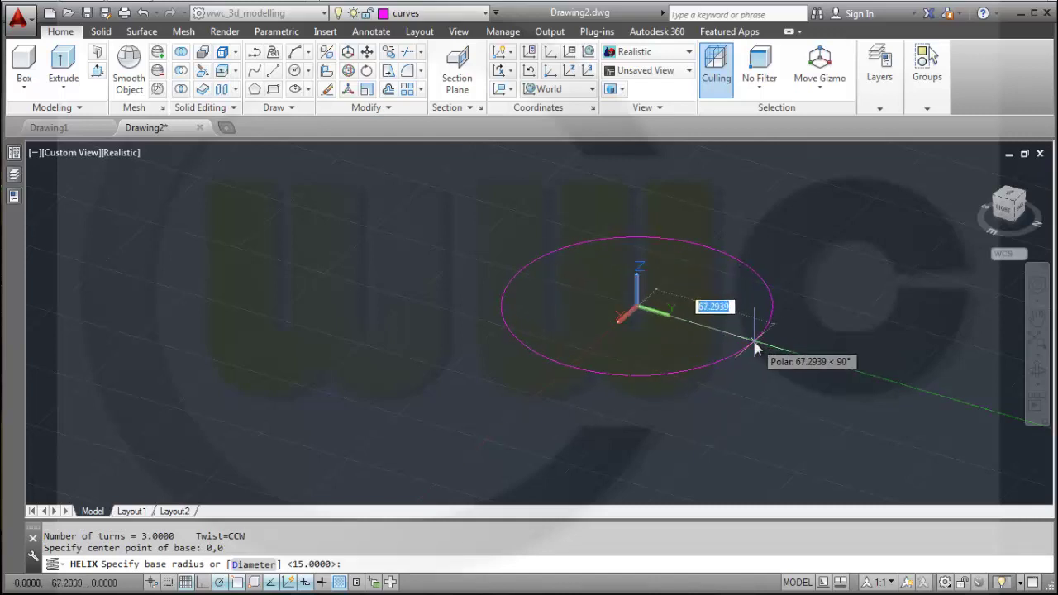
text(15)
key(Return)
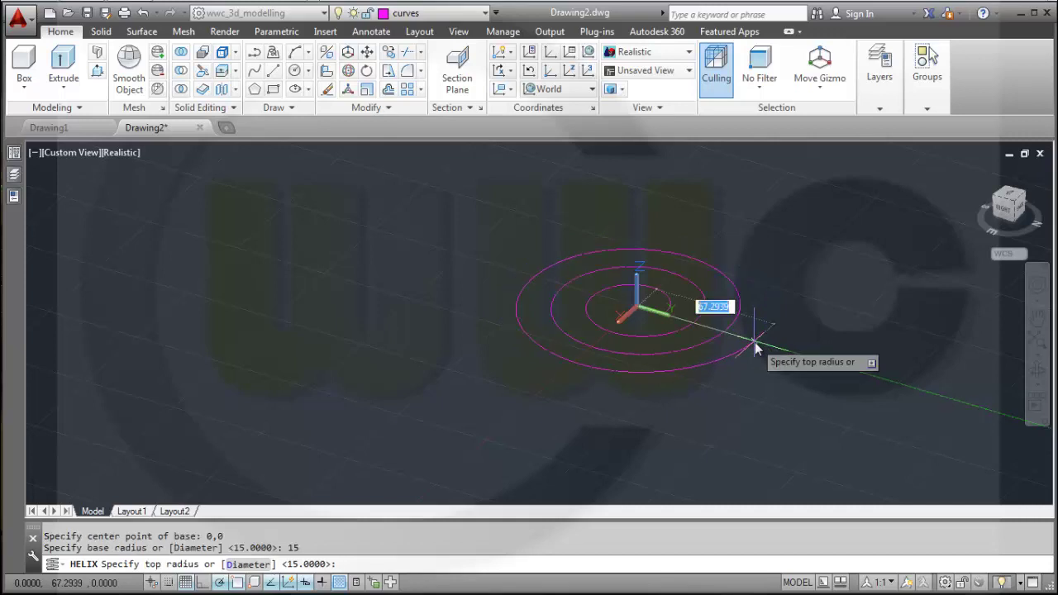
text(15)
key(Return)
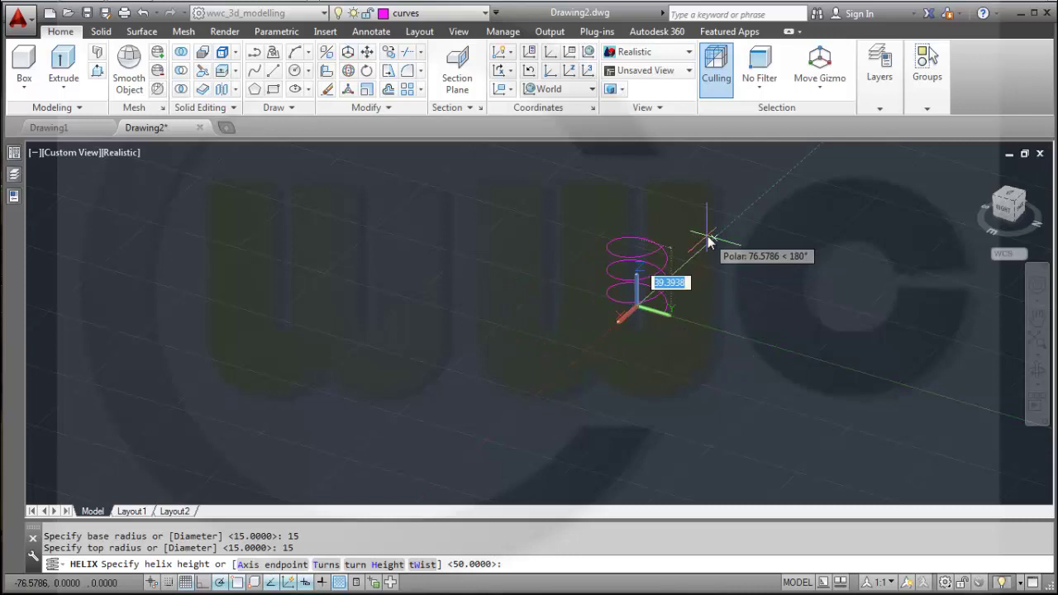
text(50)
key(Return)
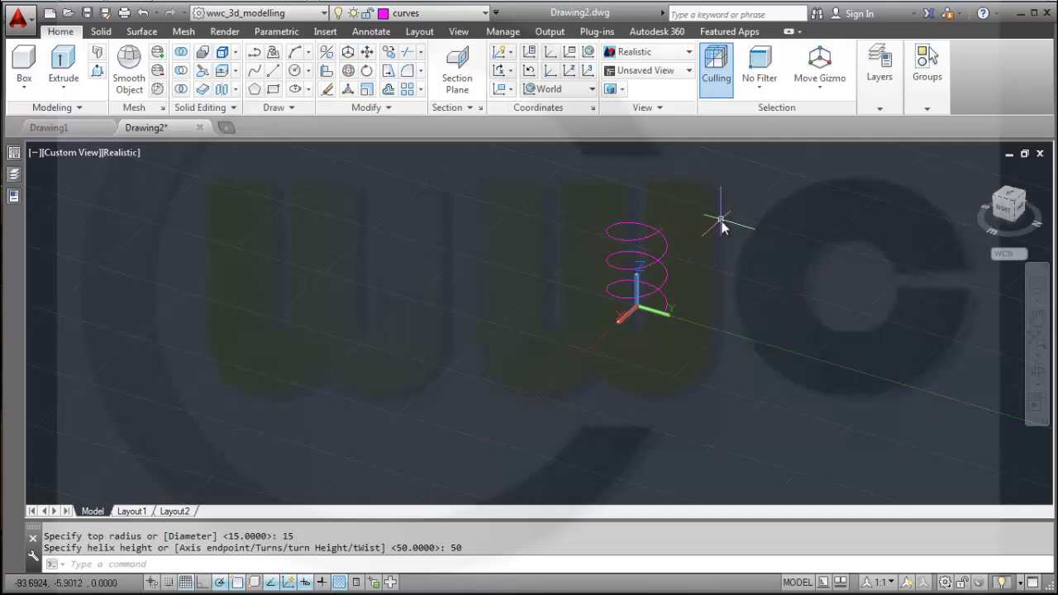
Change the helix to 0.25 turns in Properties, leaving a quarter-turn arc at the origin.
click(639, 244)
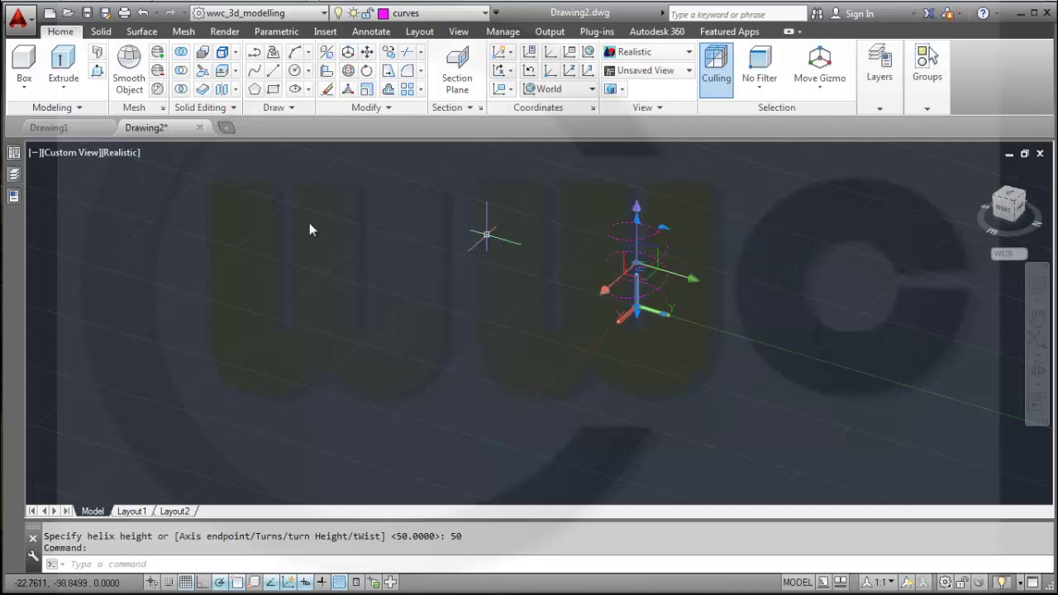
click(14, 198)
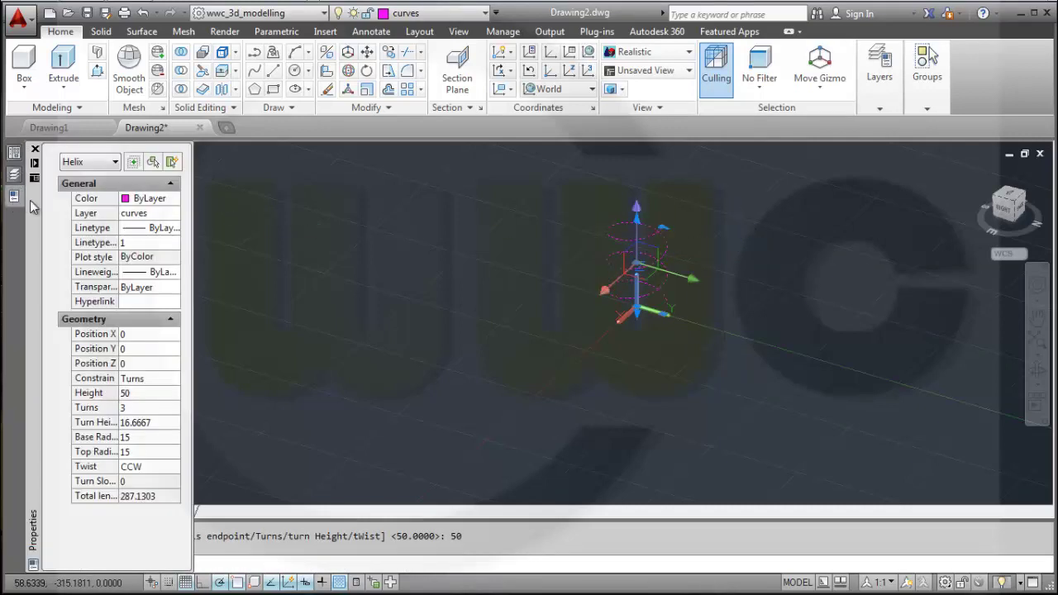
click(143, 408)
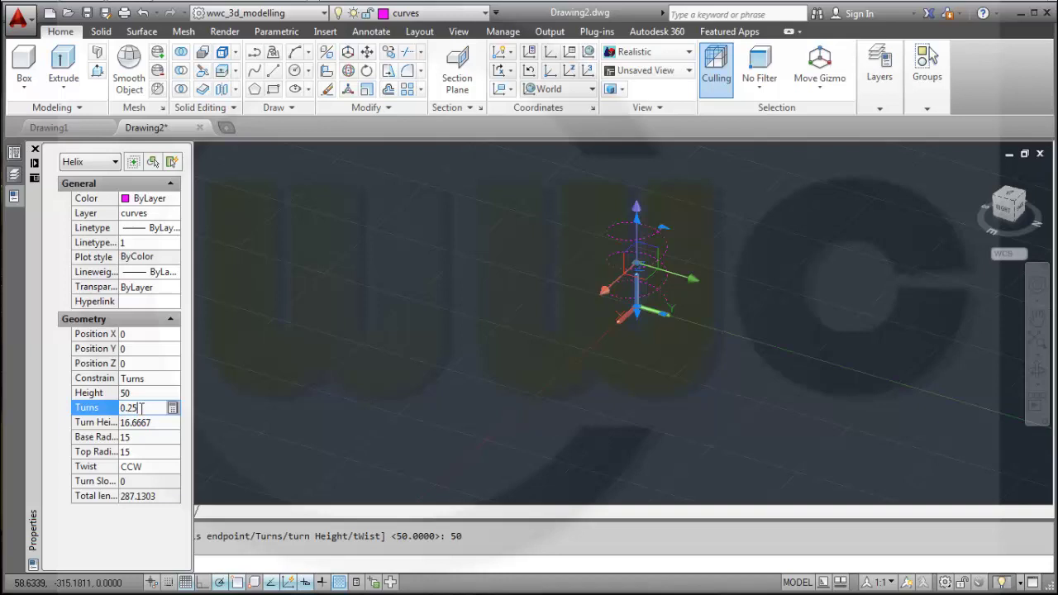
key(Tab)
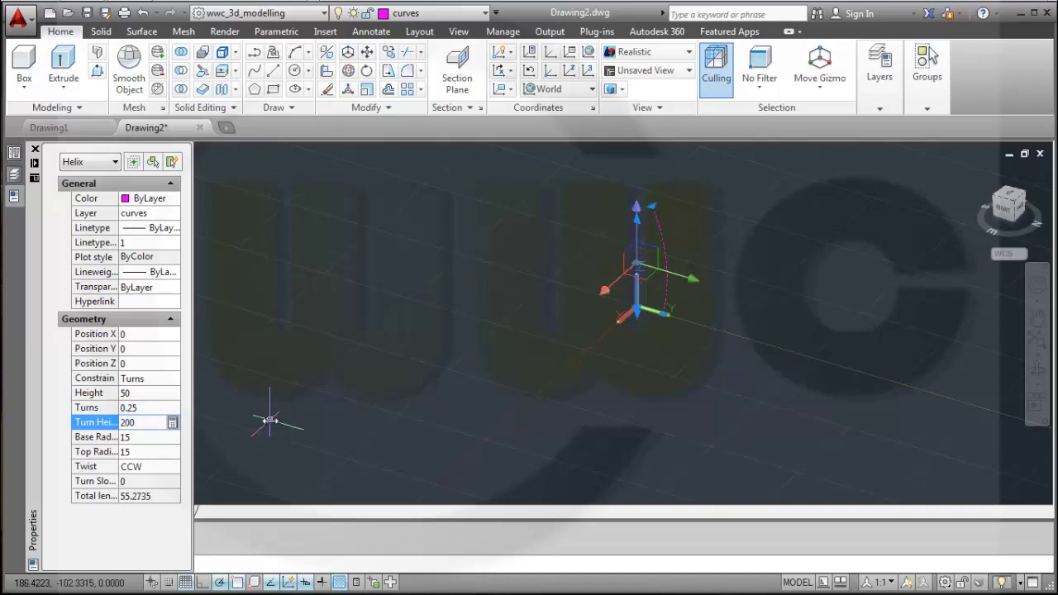
key(ctrl+1)
key(Escape)
shift+middle_drag(702, 310, 556, 249)
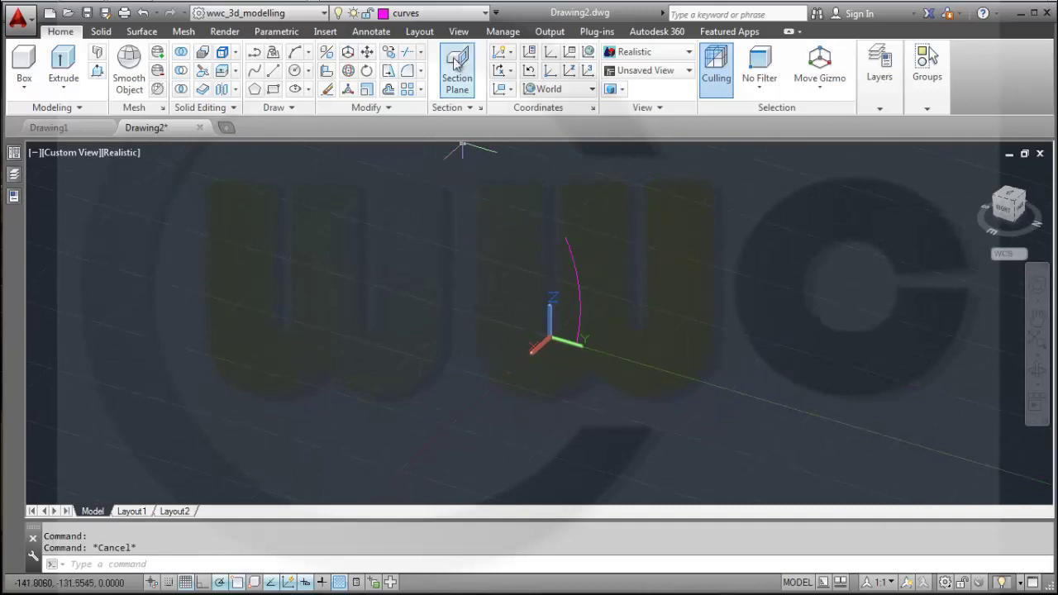
On the sketches layer, draw a 100-unit line along Y from the arc's base point.
click(485, 13)
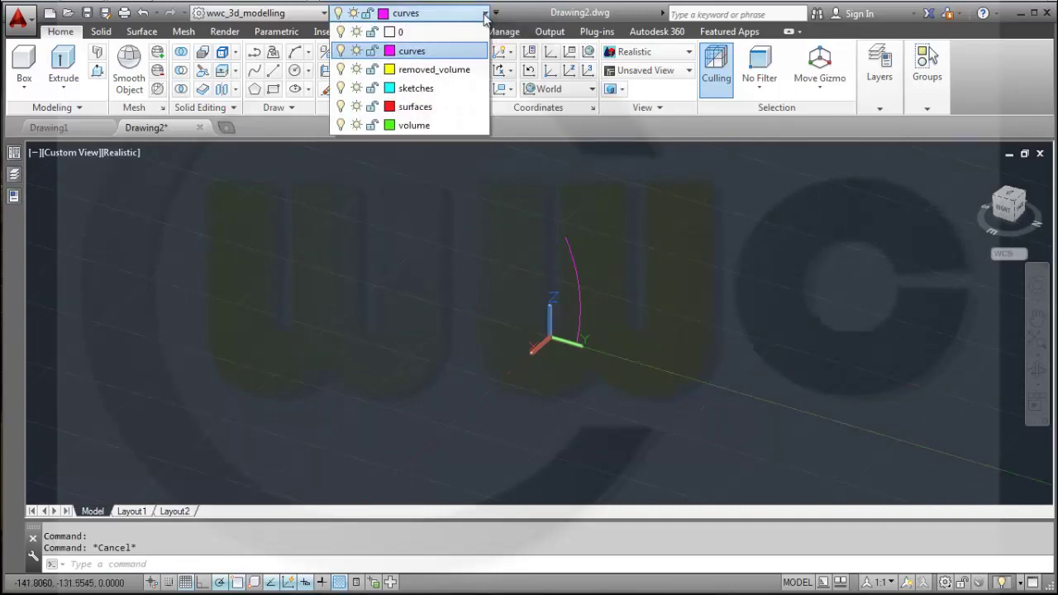
click(405, 89)
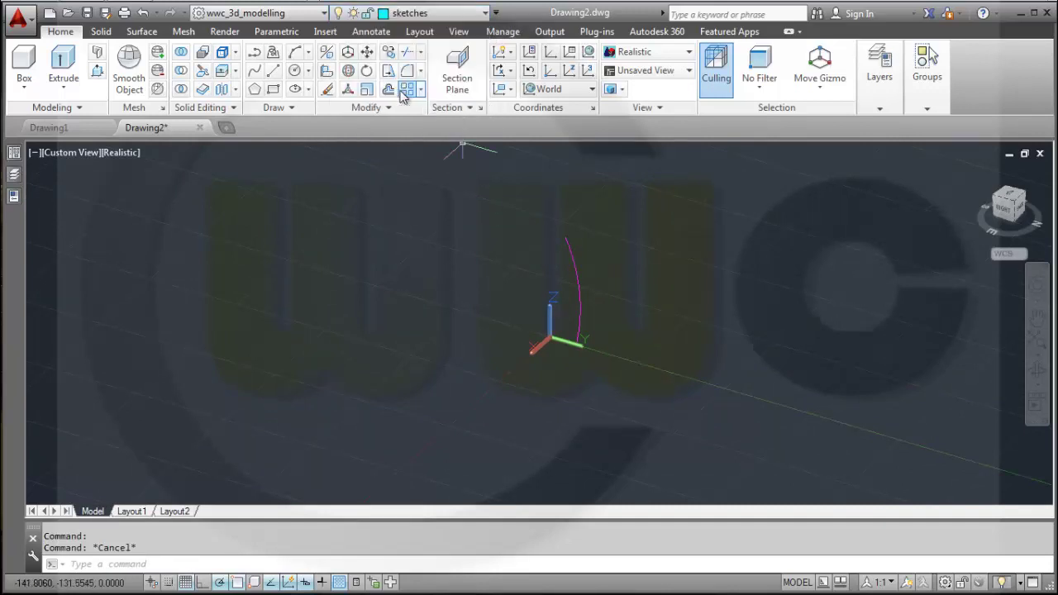
click(273, 71)
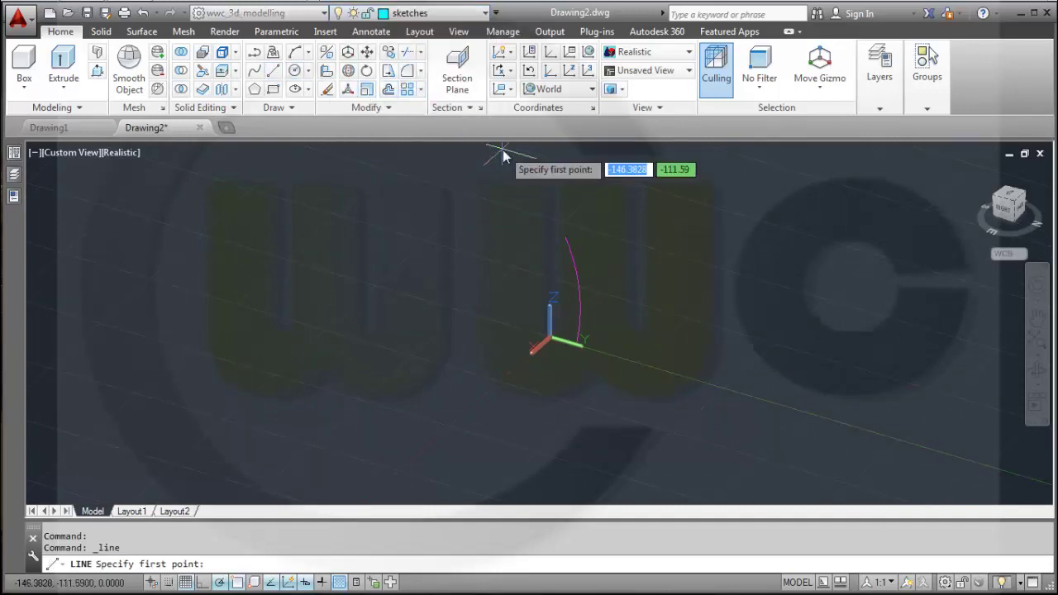
click(579, 347)
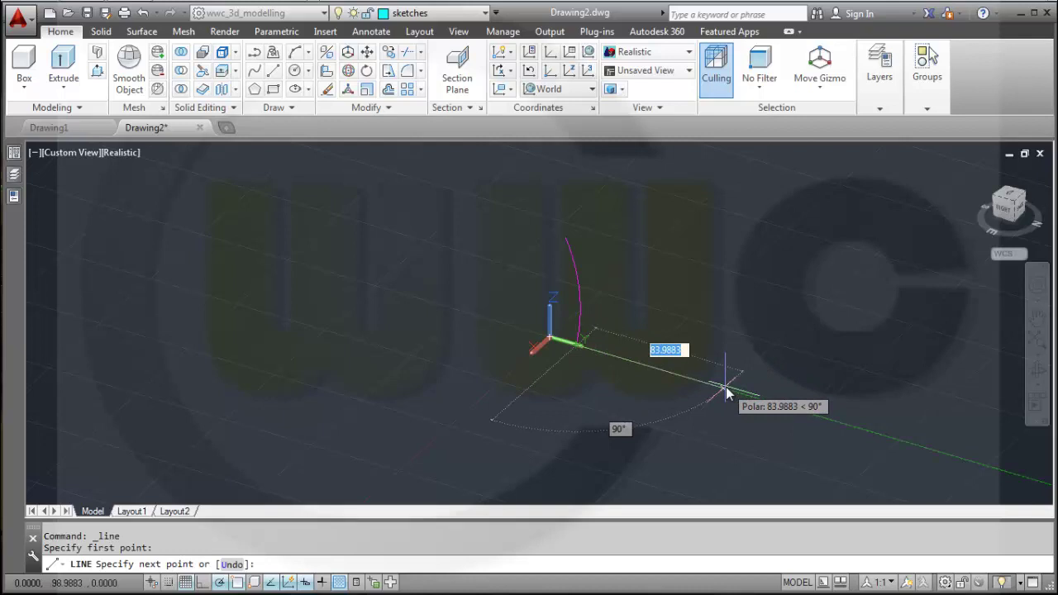
text(100)
key(Return)
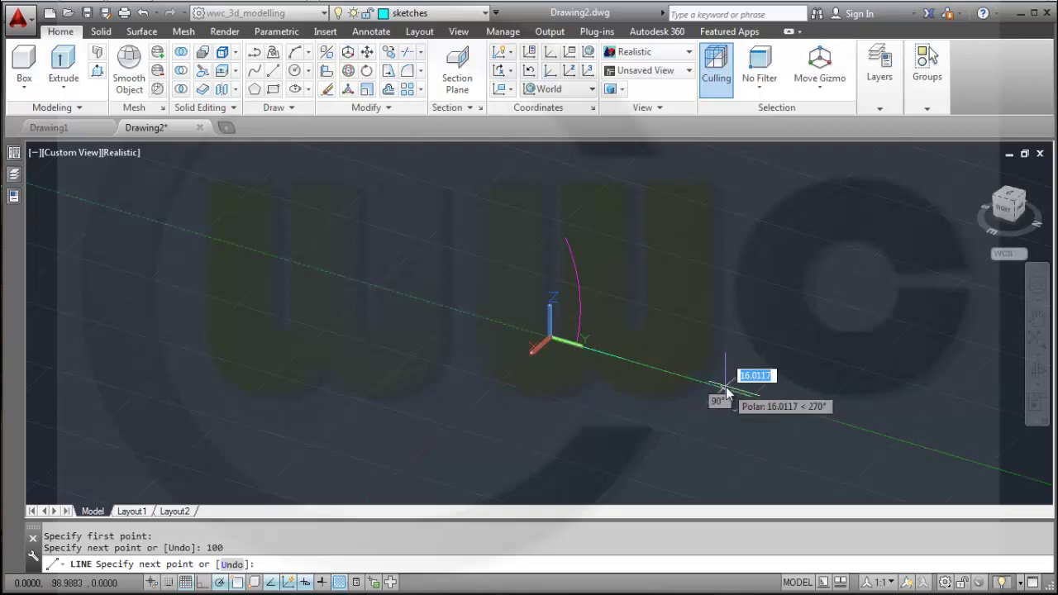
right_click(779, 312)
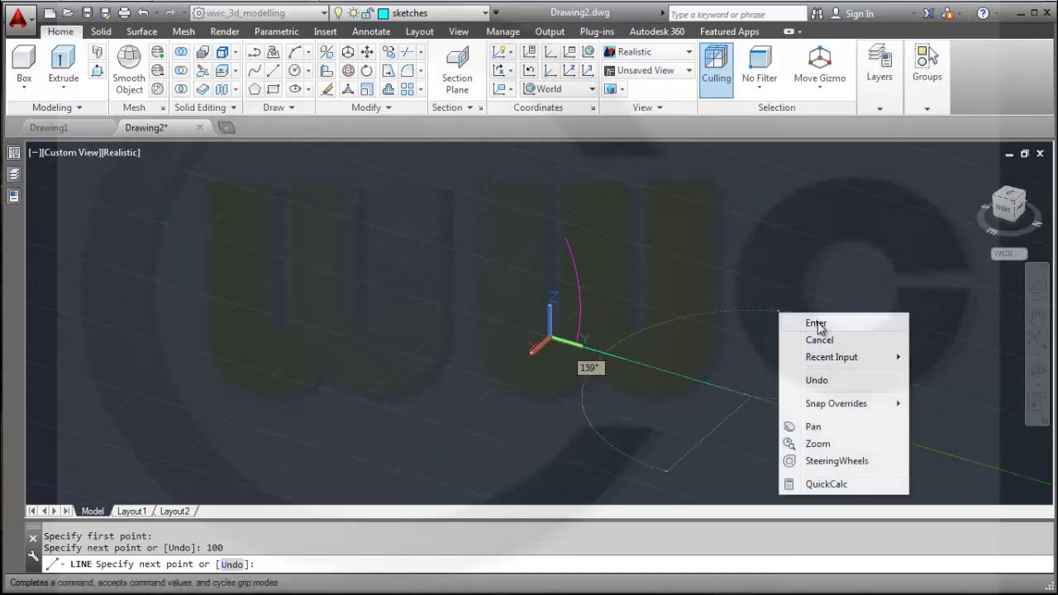
click(817, 324)
key(ctrl+z)
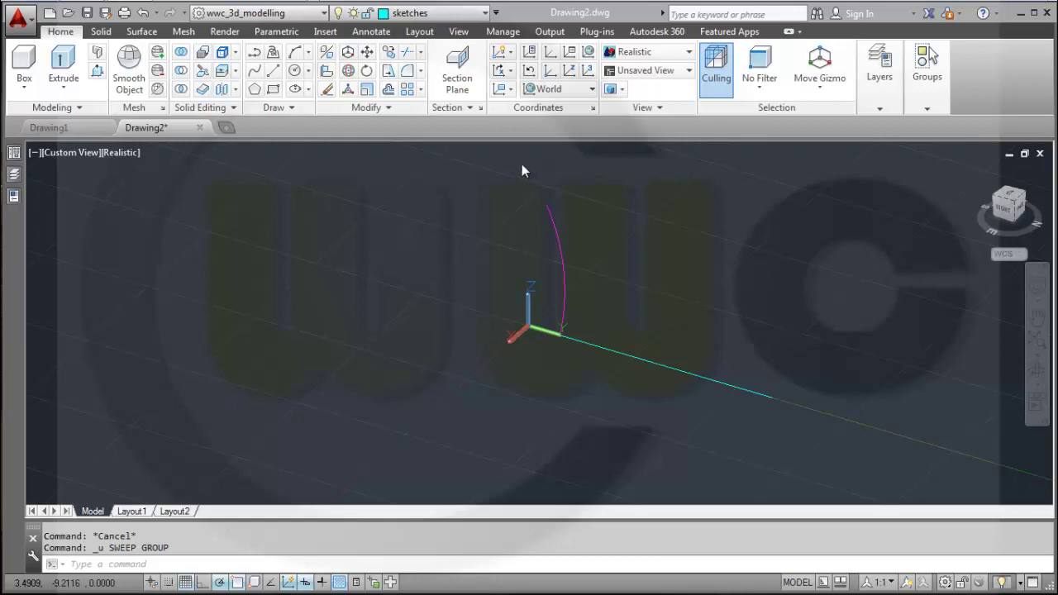
Make surfaces the current layer and set up a Sweep in Surface mode.
click(485, 14)
click(436, 107)
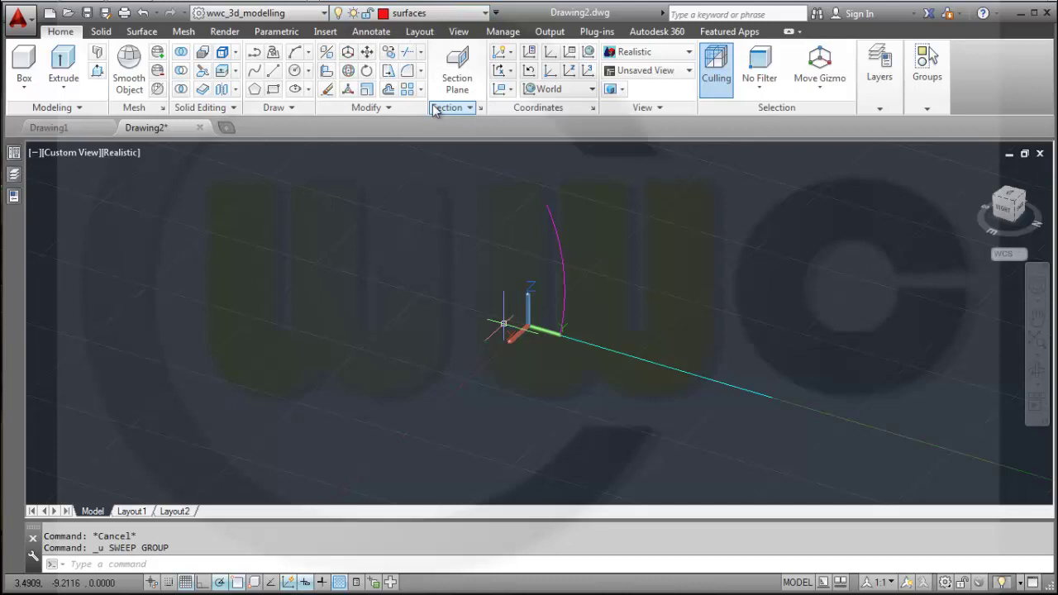
click(139, 33)
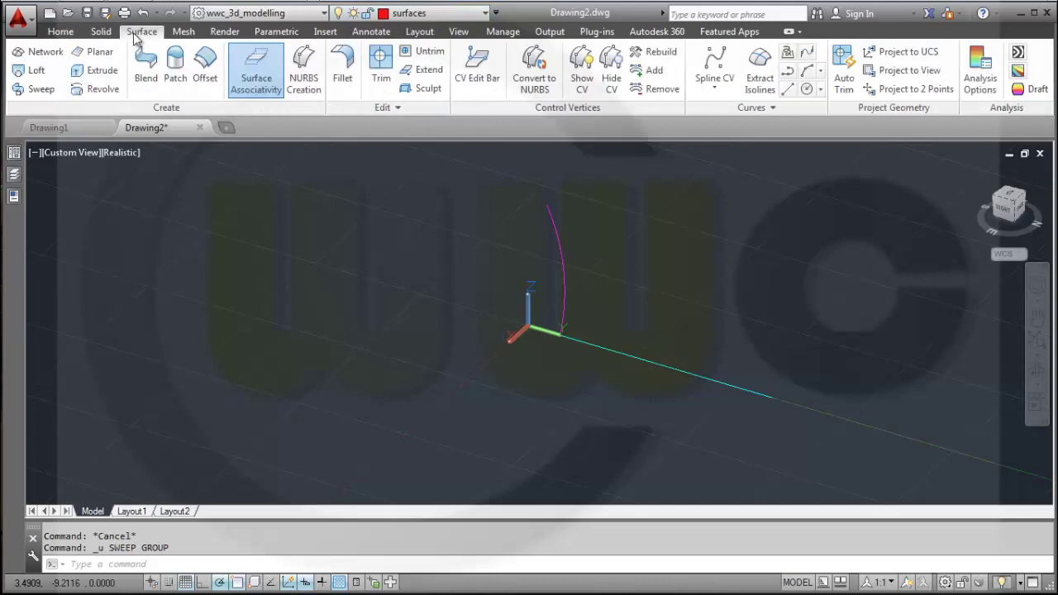
click(34, 88)
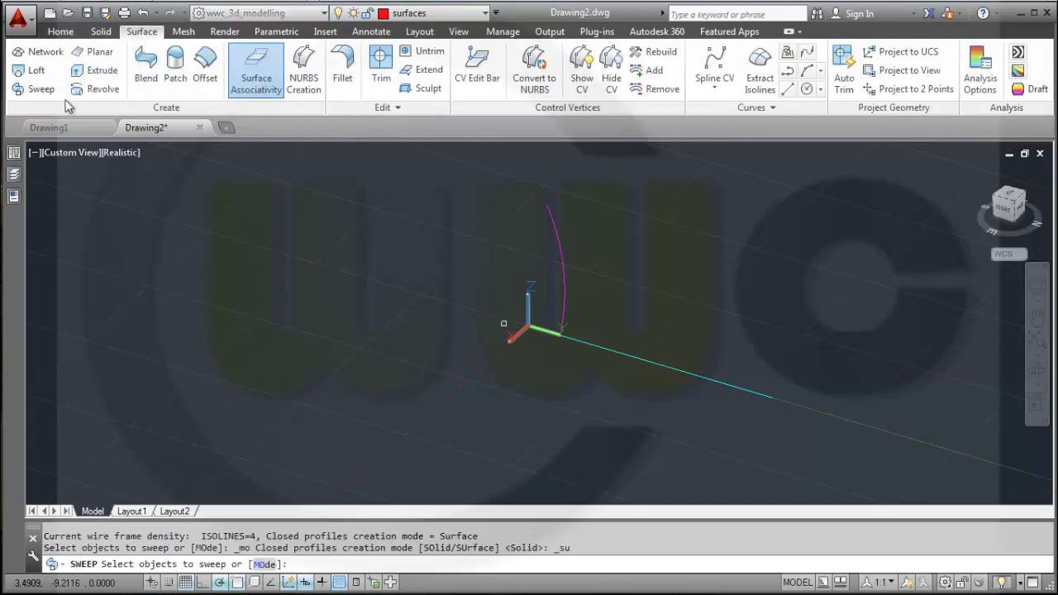
right_click(673, 236)
click(709, 287)
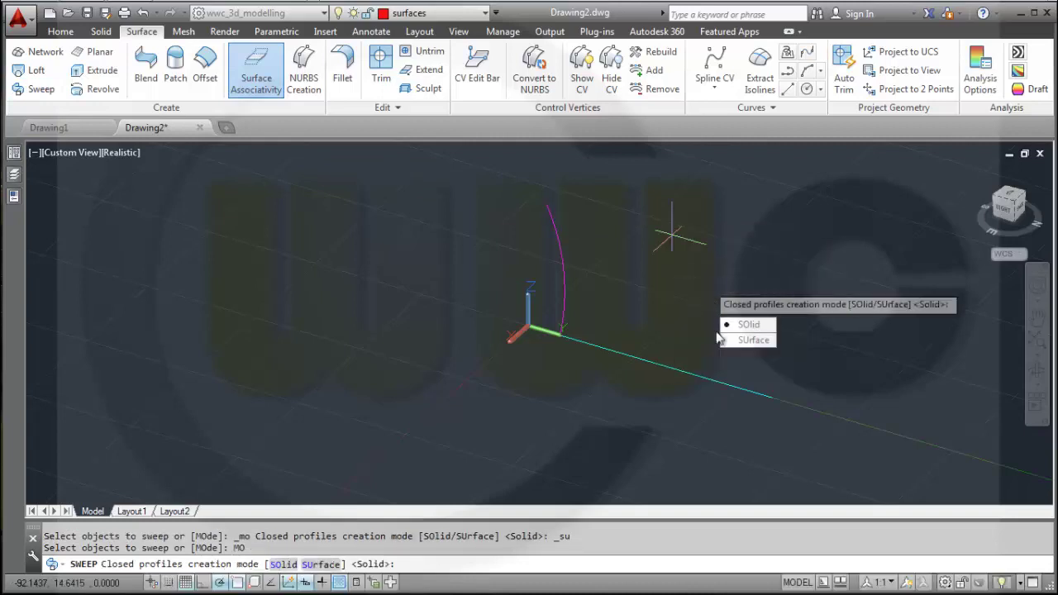
click(749, 340)
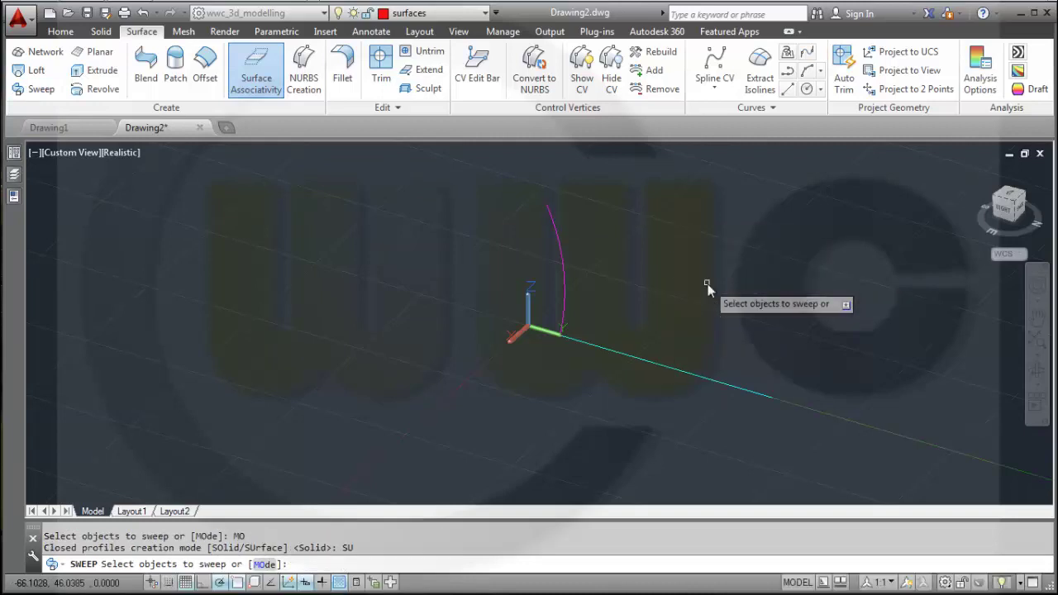
Sweep the straight line along the quarter-turn helix arc to create the red surface.
click(650, 363)
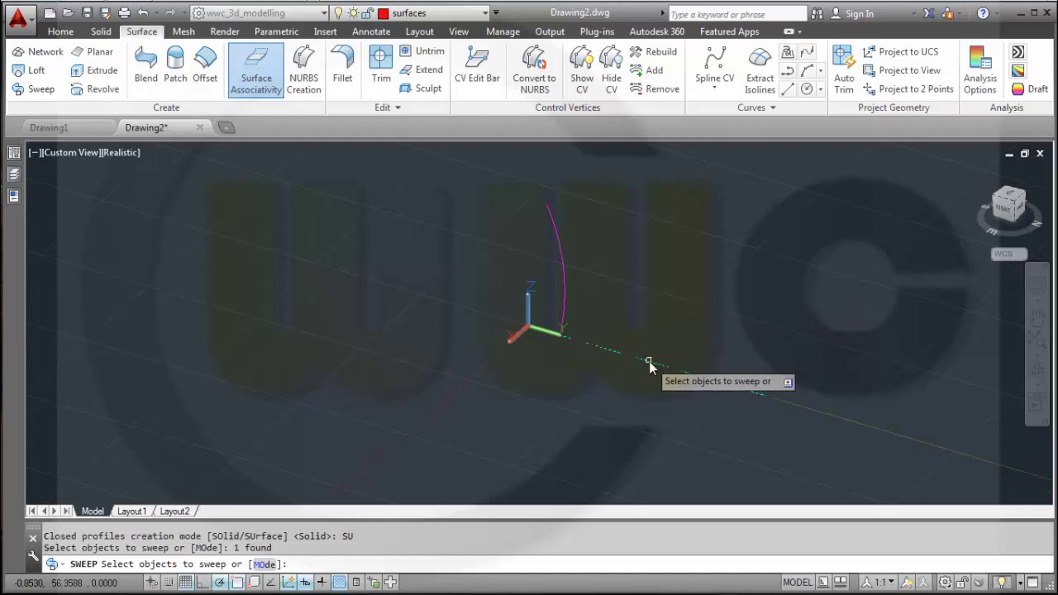
right_click(614, 293)
click(641, 298)
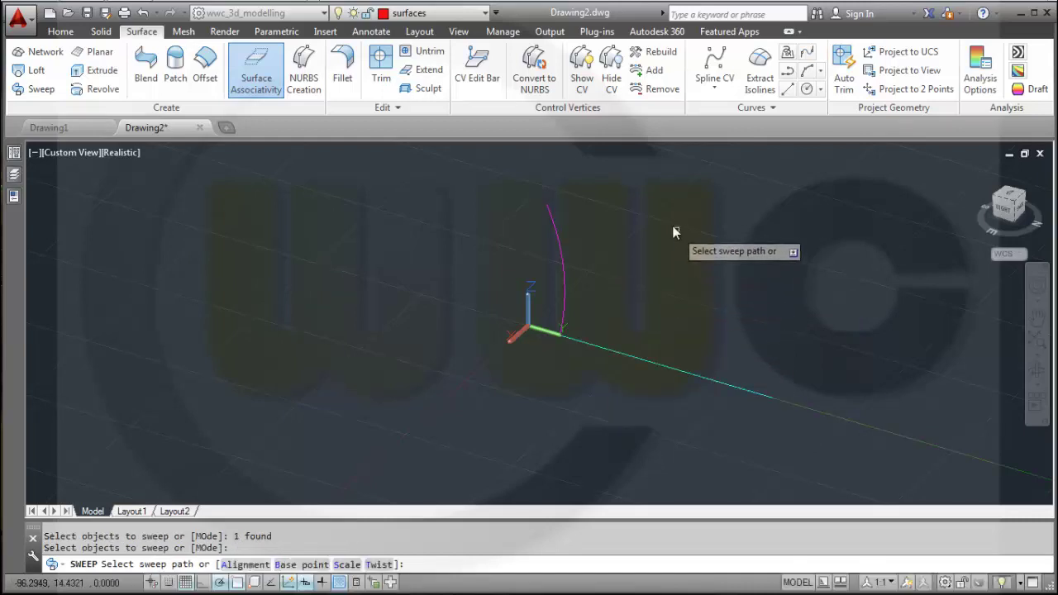
scroll(579, 277, up, 5)
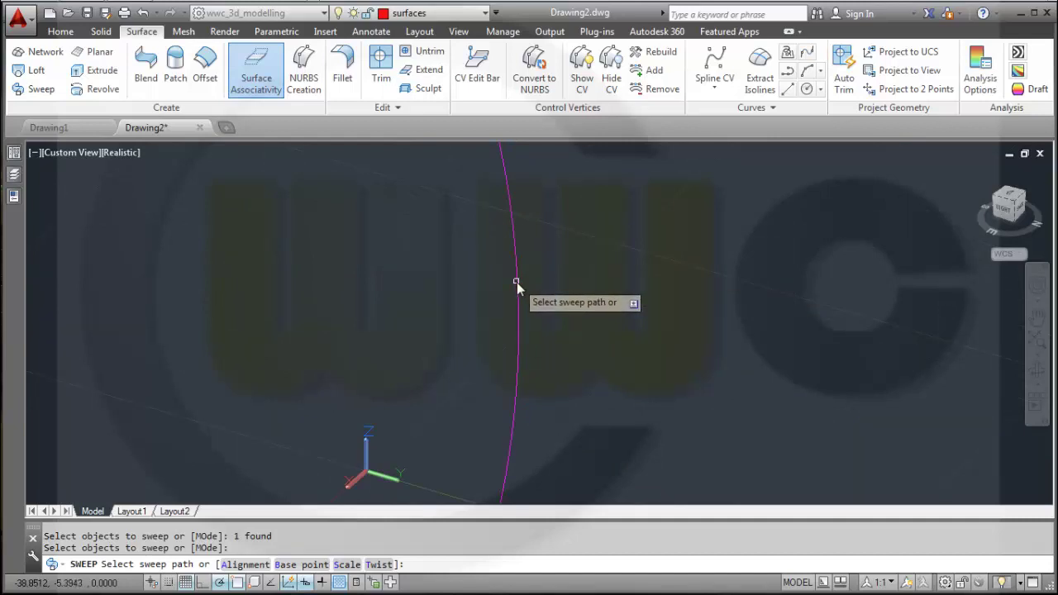
click(516, 282)
scroll(576, 298, down, 3)
scroll(577, 298, down, 3)
shift+middle_drag(633, 290, 663, 309)
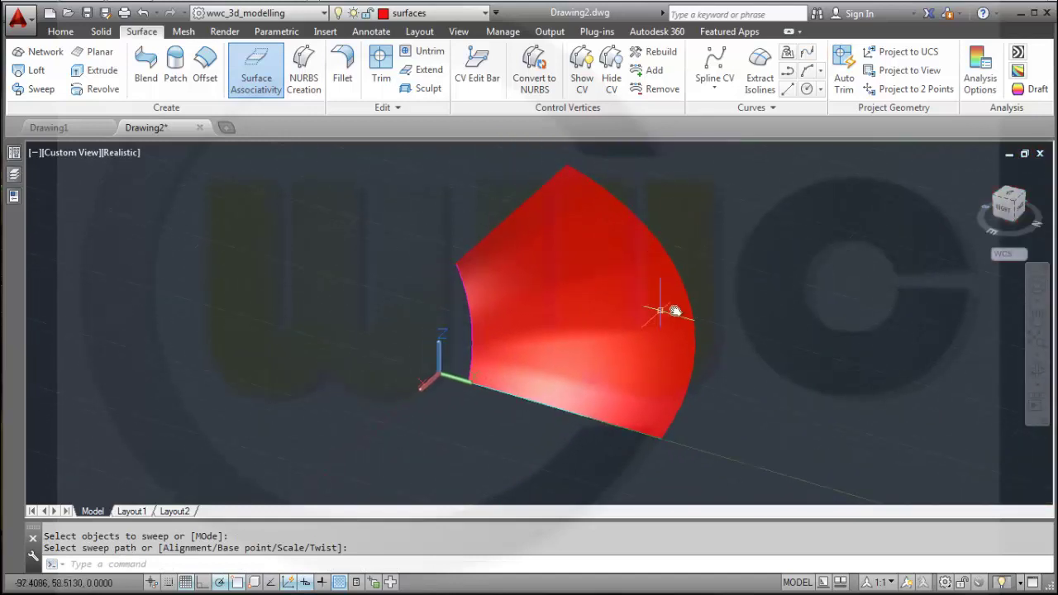
shift+middle_drag(725, 322, 665, 301)
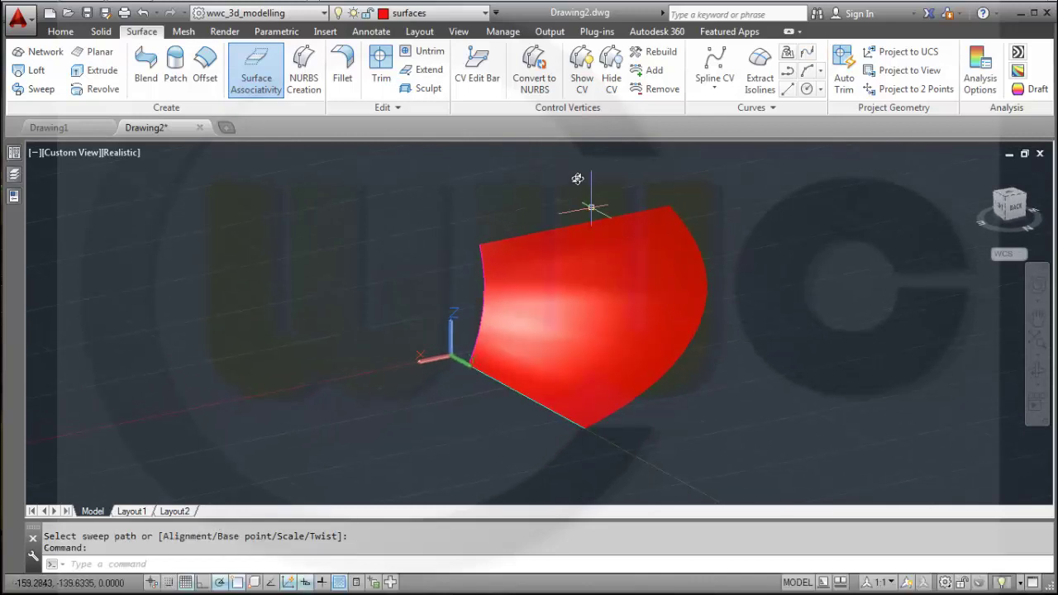
Turn off the sketches and curves layers so only the red surface stays visible.
click(485, 14)
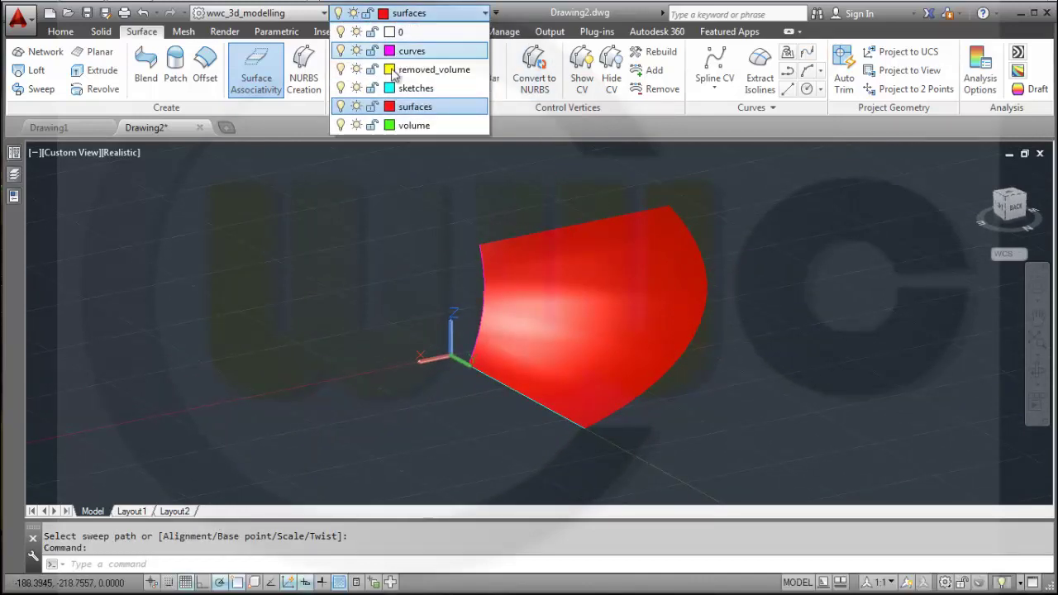
click(342, 89)
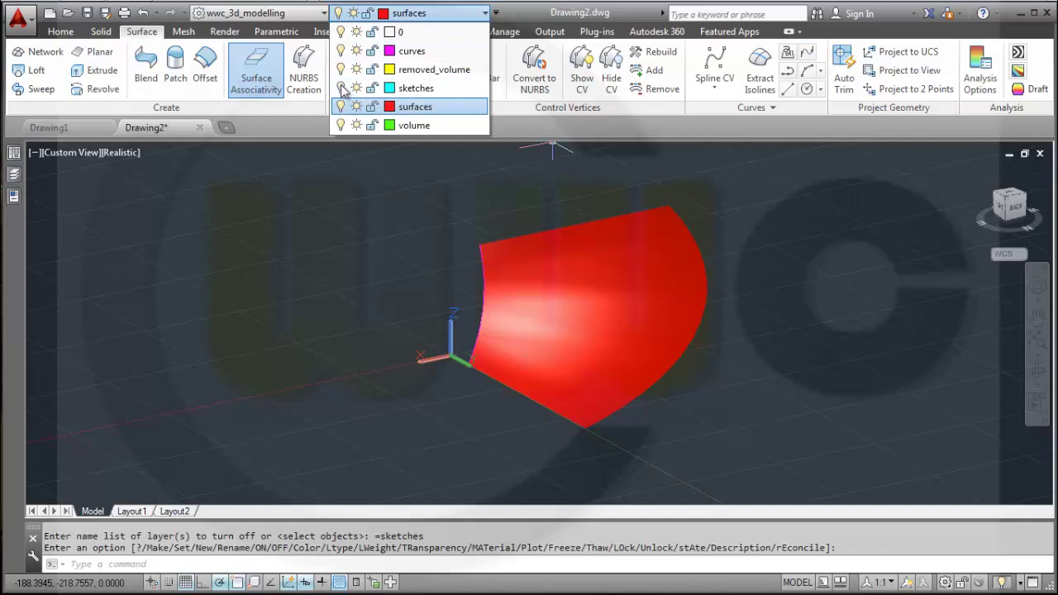
click(341, 51)
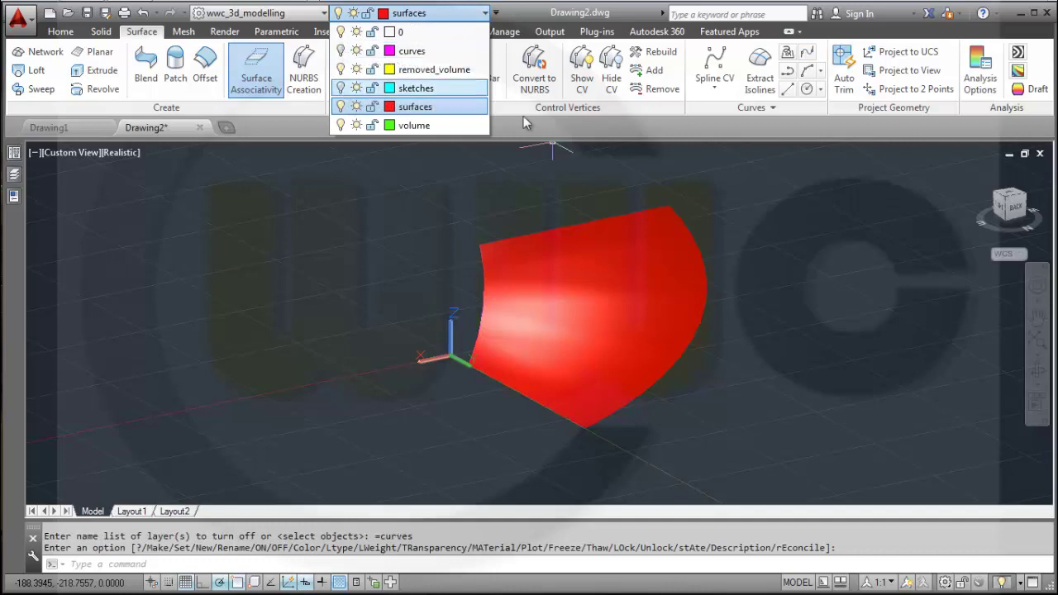
click(726, 211)
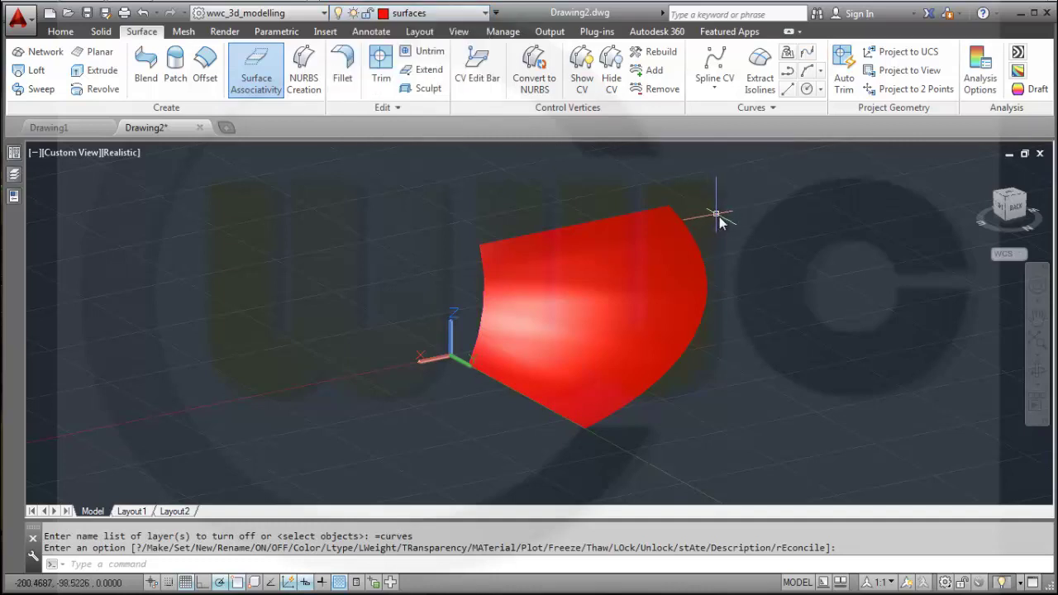
shift+middle_drag(755, 236, 684, 249)
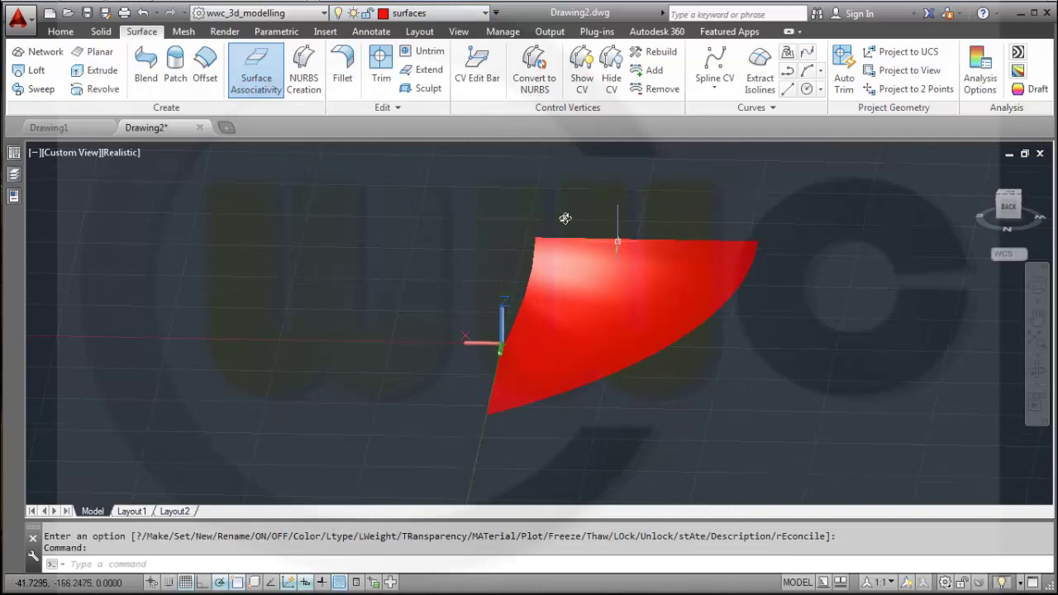
Thicken the red swept surface with a thickness of 2 into a solid.
click(100, 31)
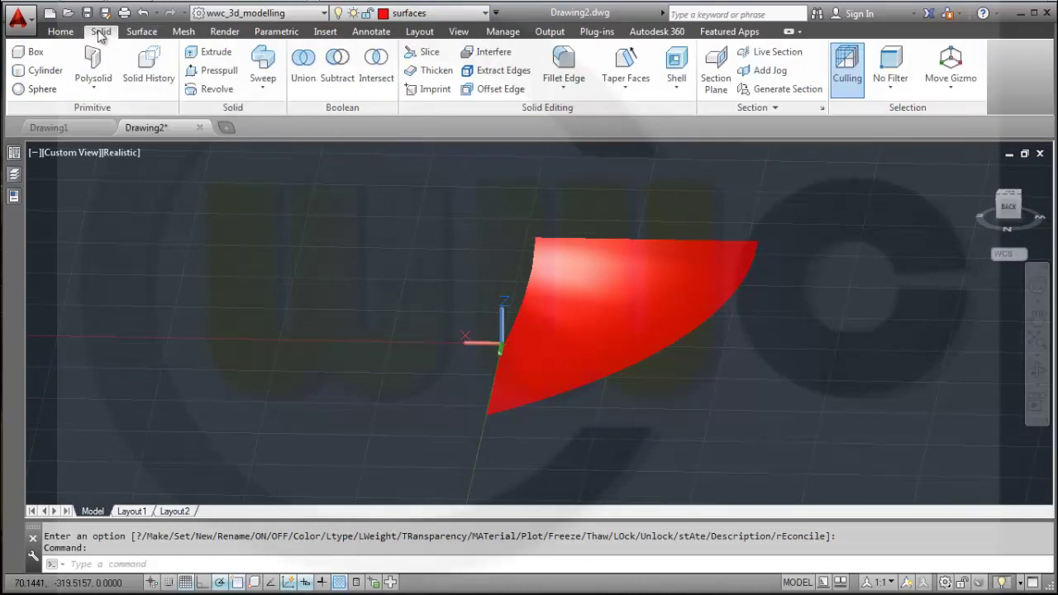
click(433, 71)
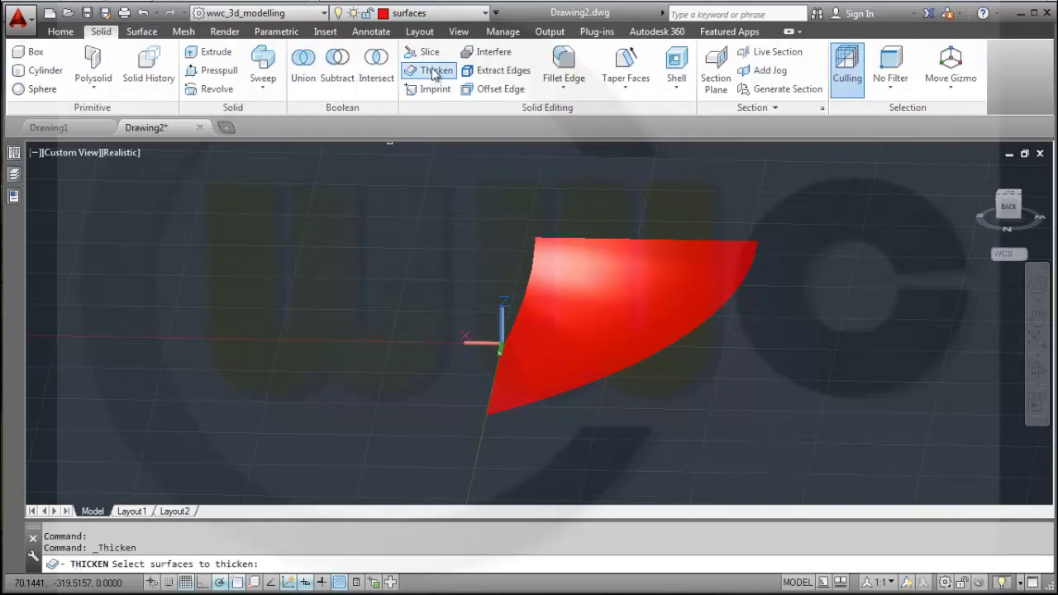
click(598, 261)
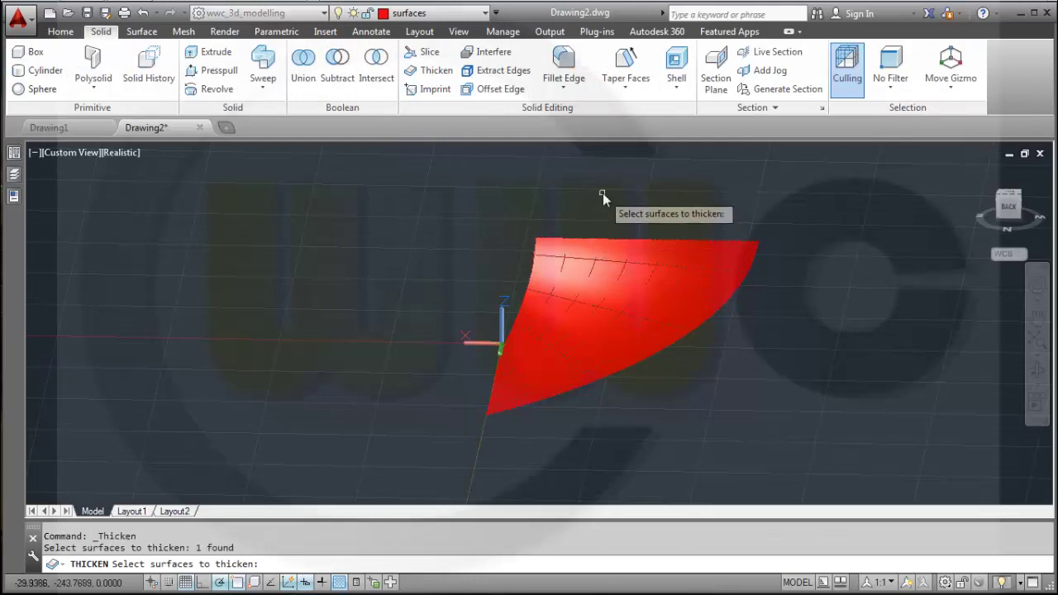
key(Return)
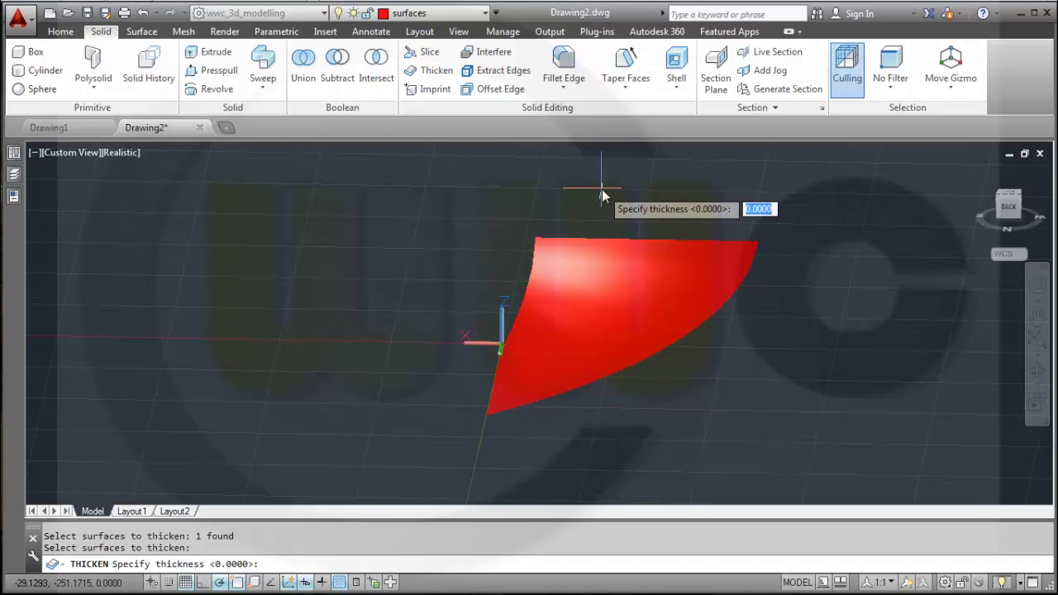
text(2)
key(Return)
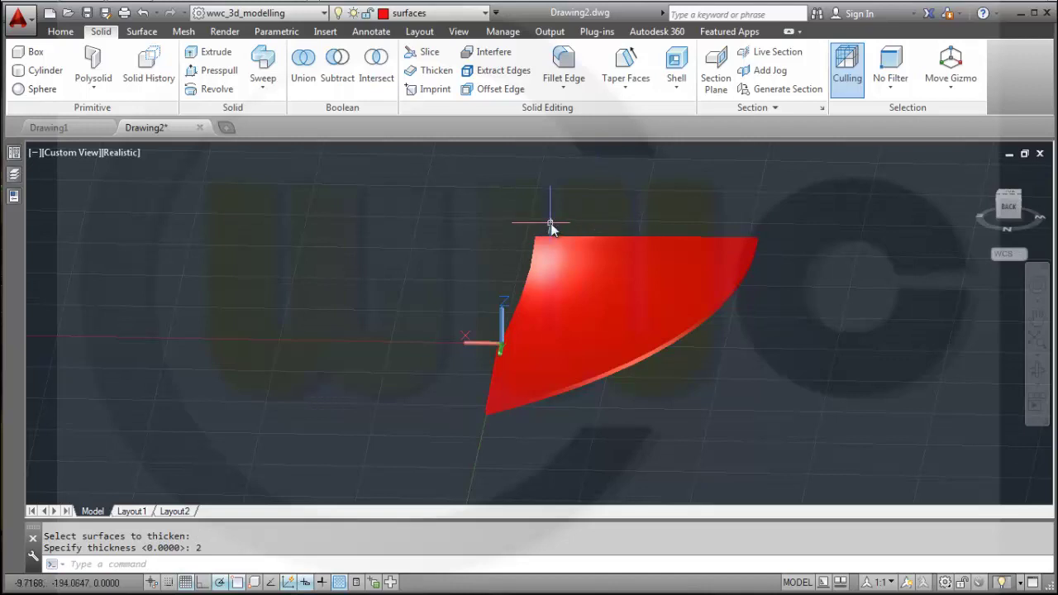
shift+middle_drag(501, 229, 547, 237)
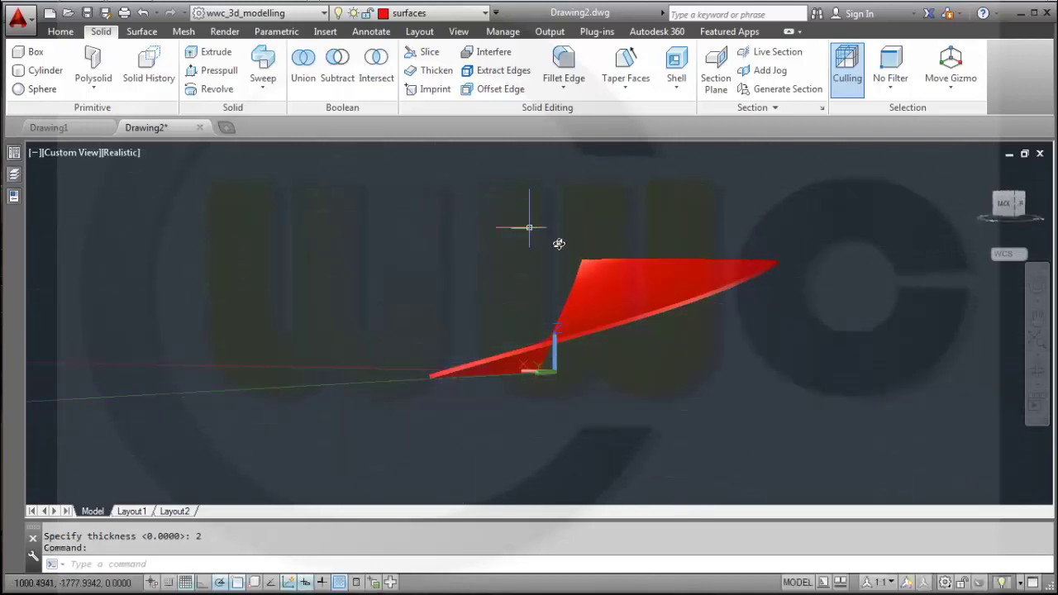
Move the thickened blade solid onto the volume layer.
click(629, 281)
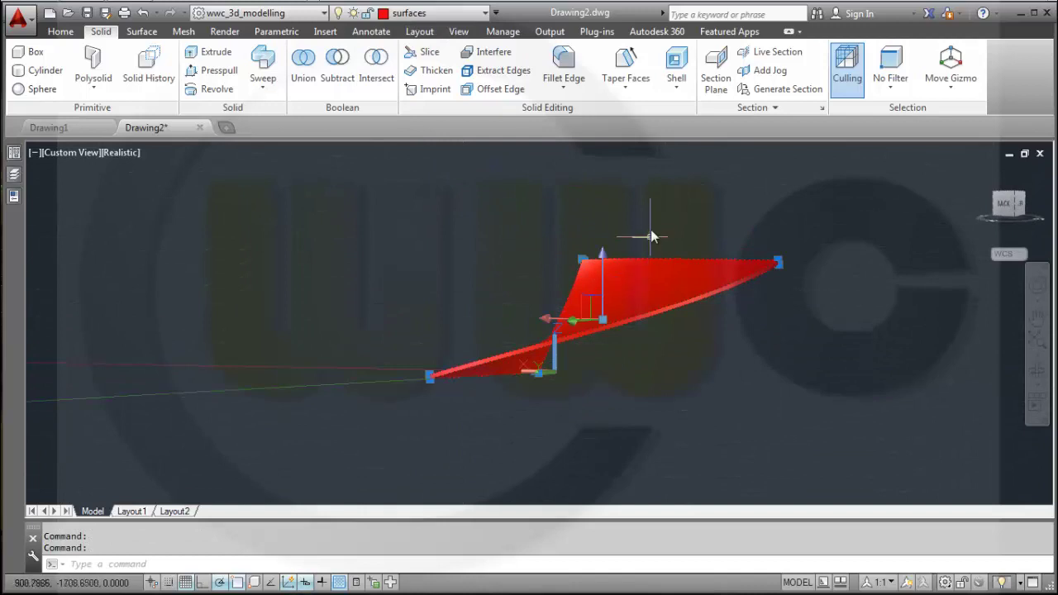
click(484, 14)
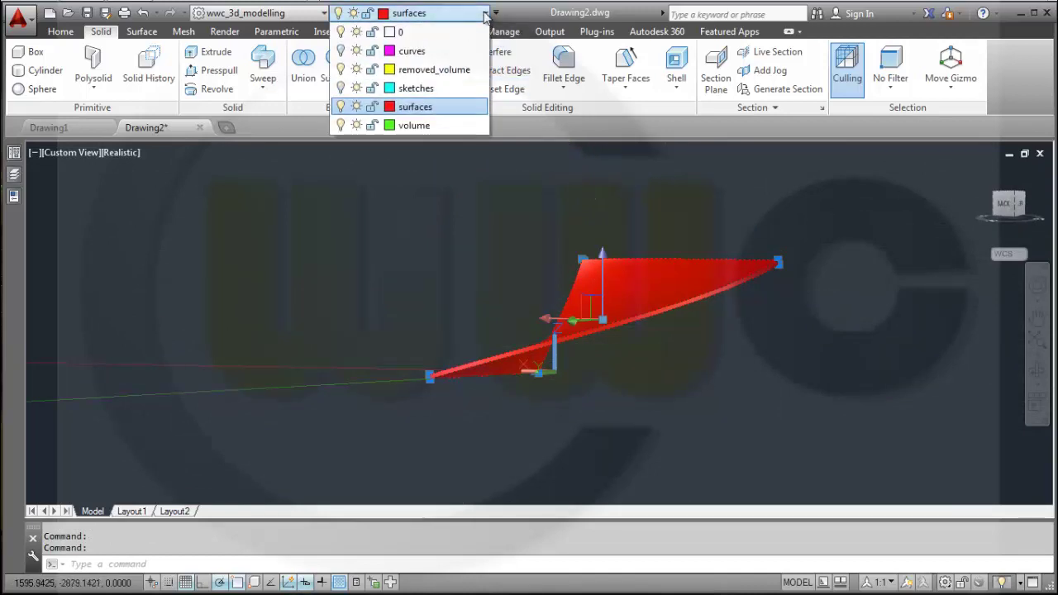
click(416, 126)
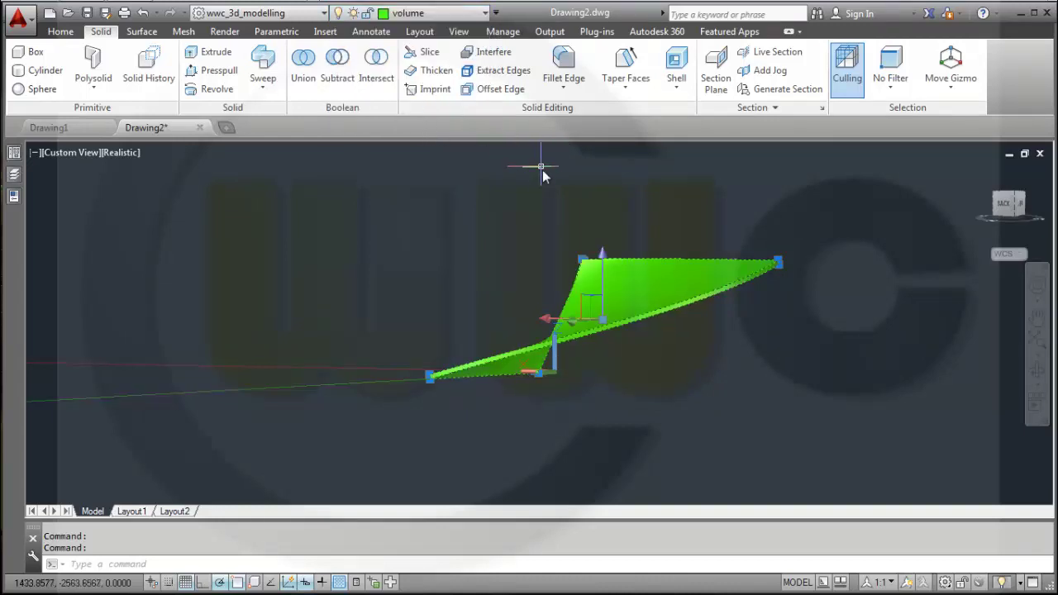
Turn off the surfaces layer and make volume the current layer.
click(483, 13)
click(343, 106)
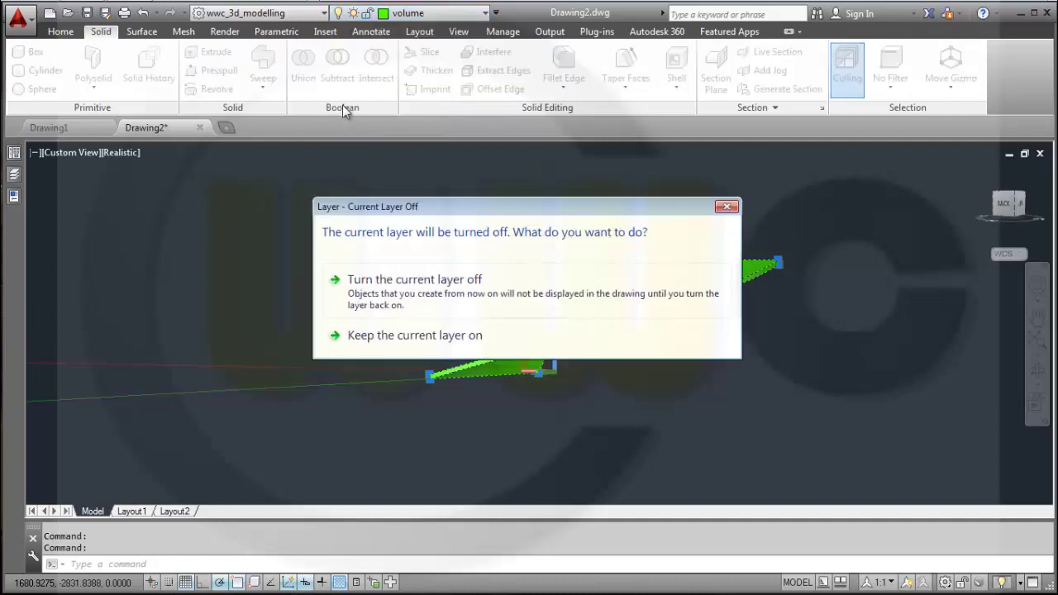
click(366, 287)
click(472, 14)
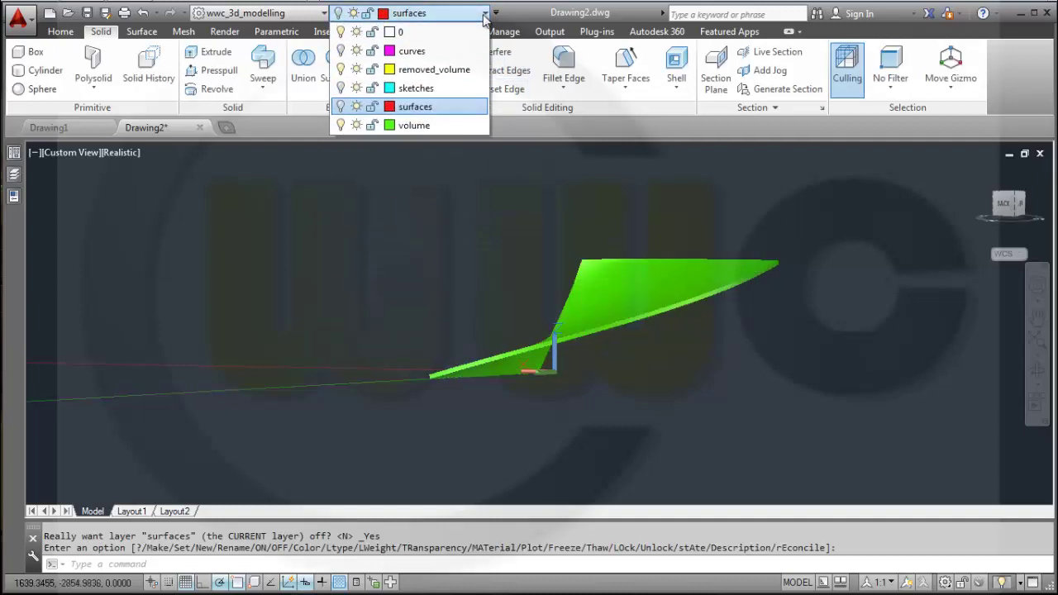
click(405, 126)
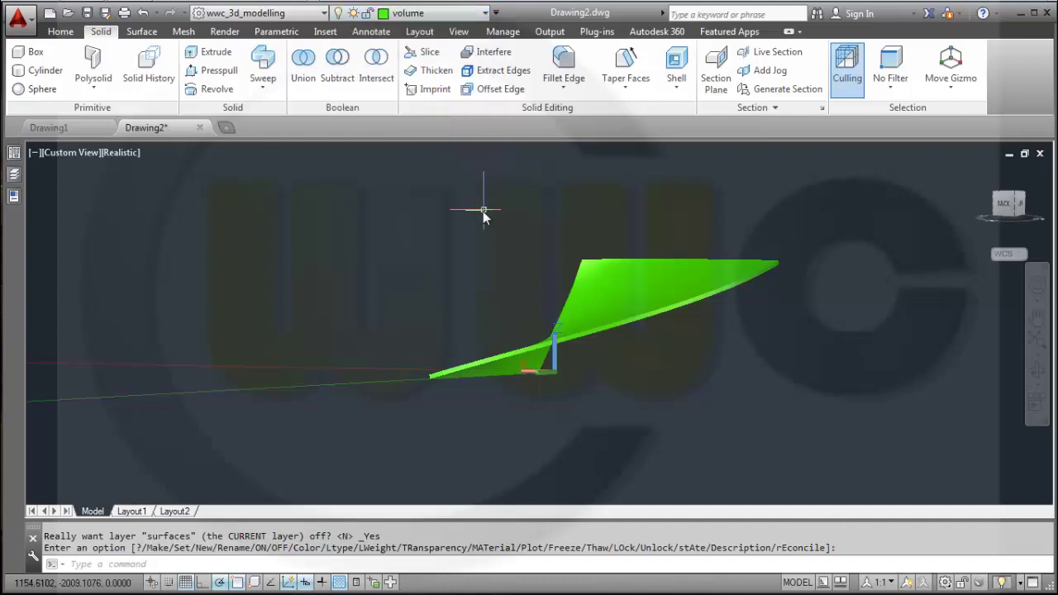
shift+middle_drag(455, 236, 454, 252)
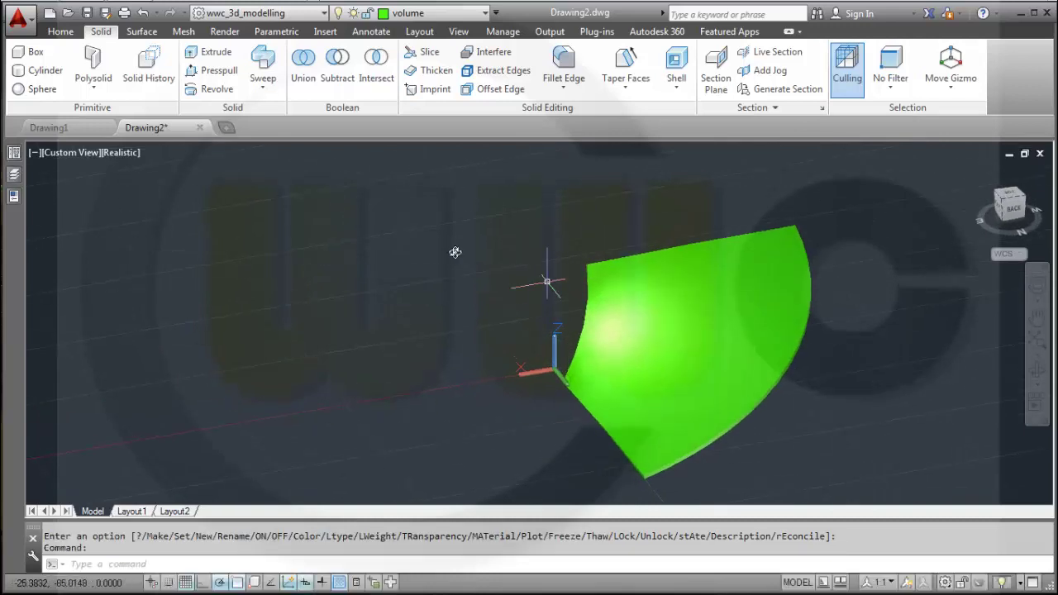
Draw a cylinder centred at 0,0 with radius 15 and height 60.
click(48, 71)
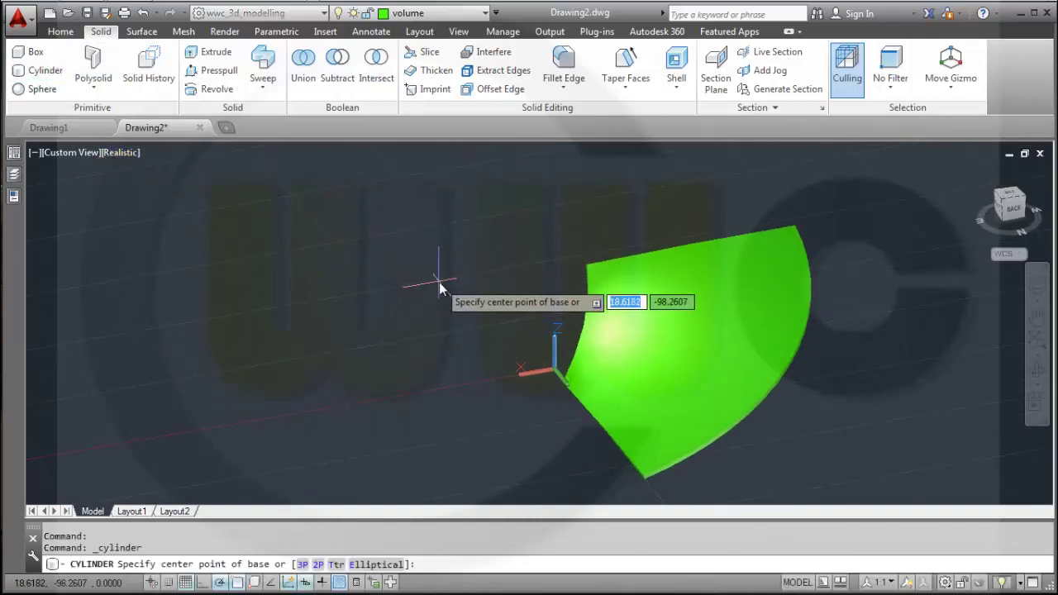
text(0,0)
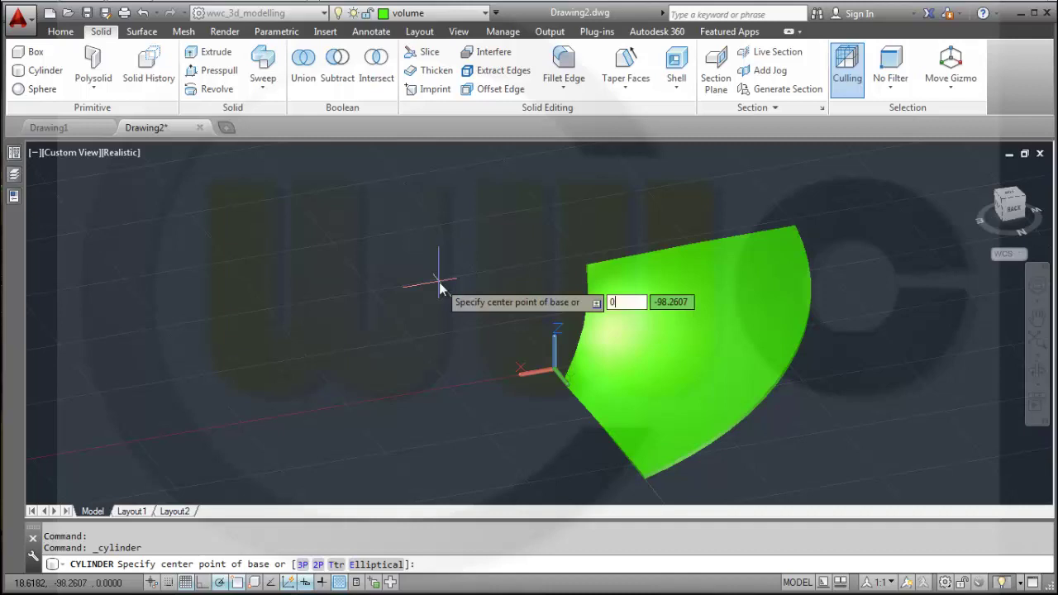
key(Return)
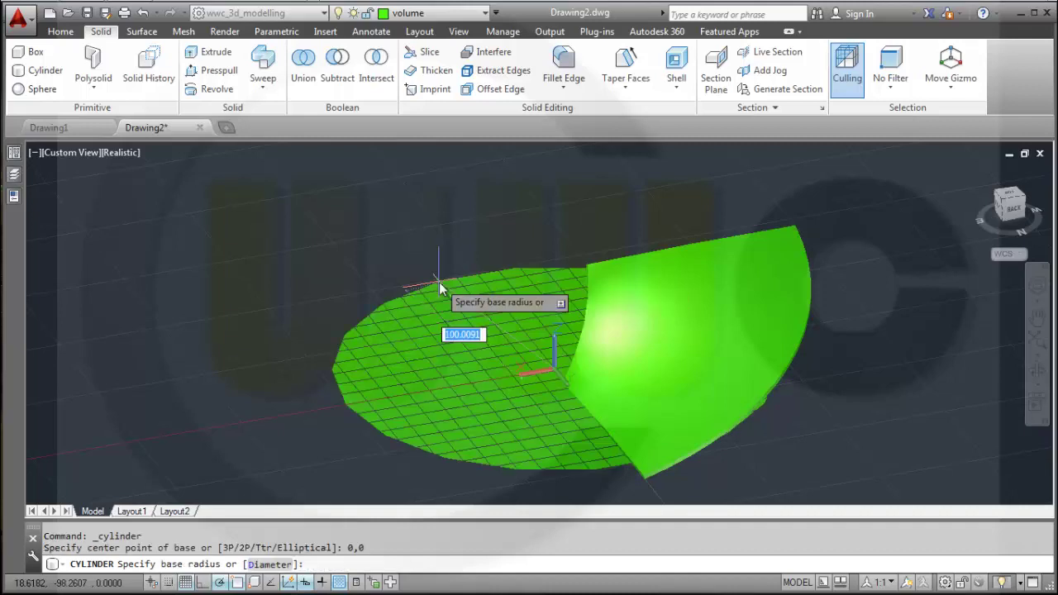
text(15)
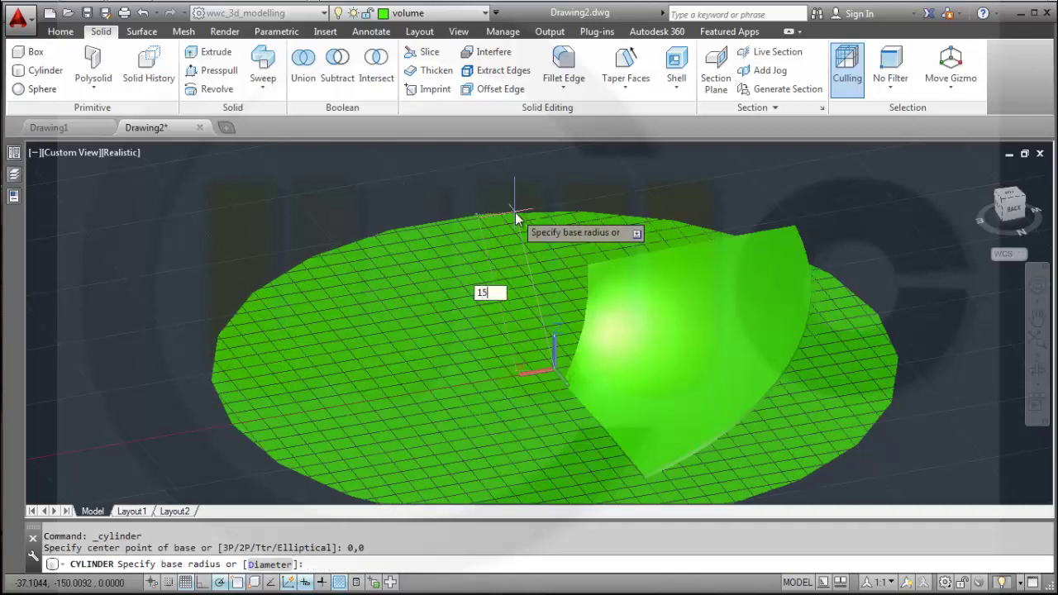
key(Return)
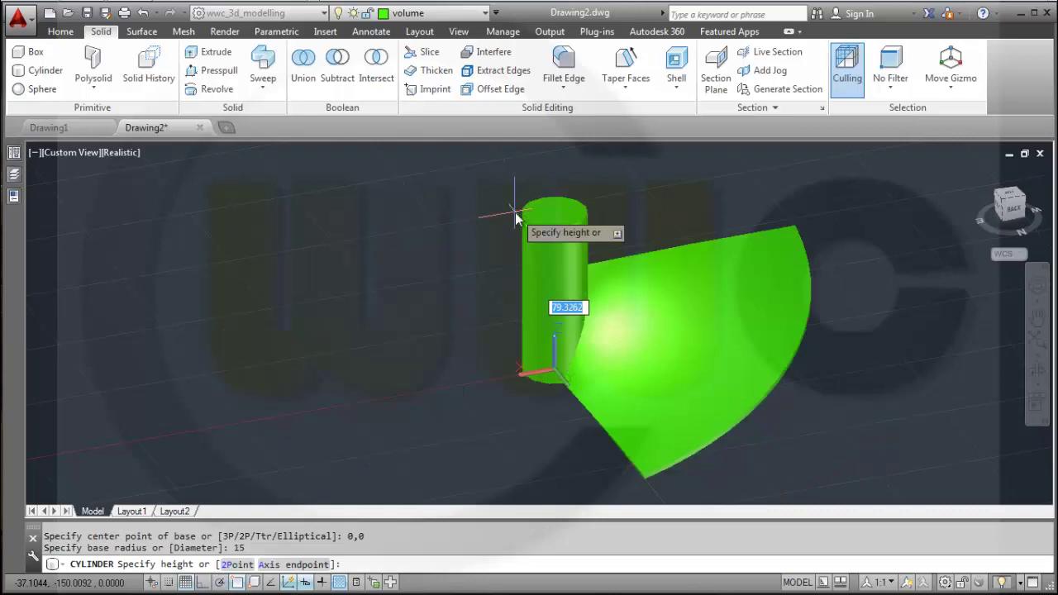
text(60)
key(Return)
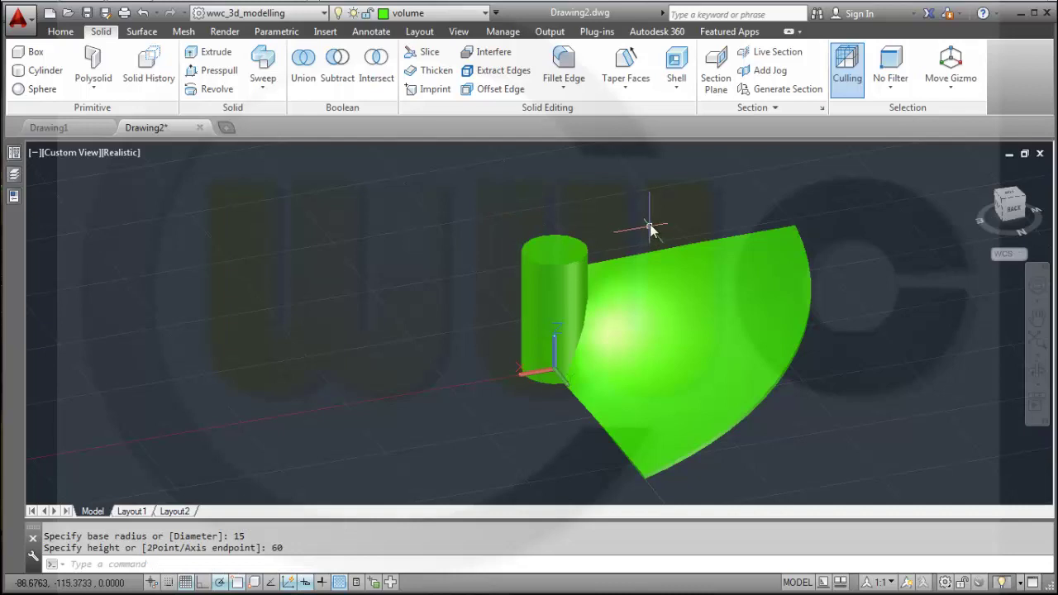
shift+middle_drag(650, 223, 626, 224)
scroll(658, 229, up, 2)
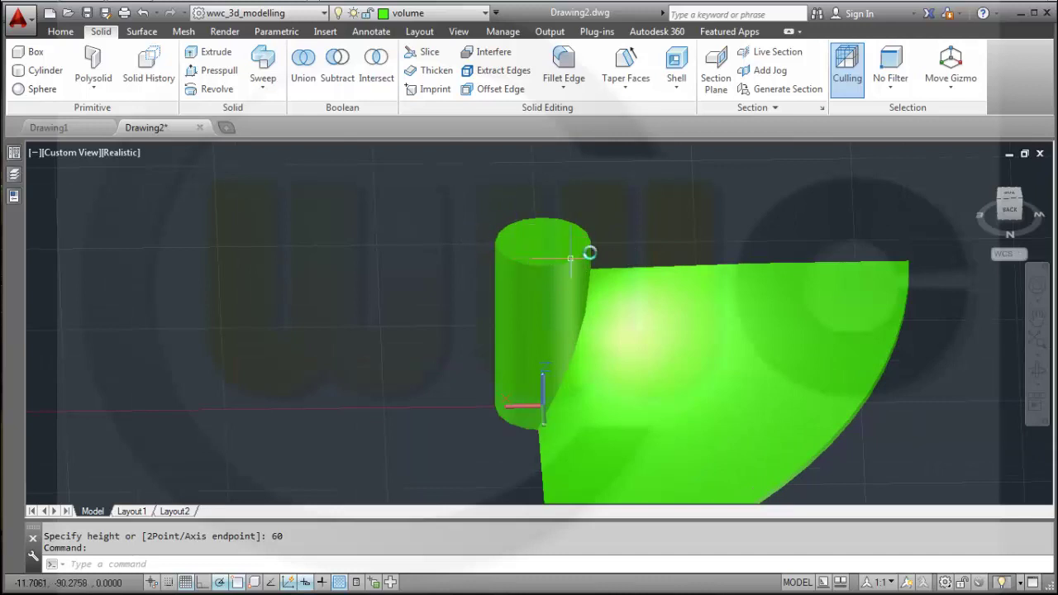
Add a radius-15 sphere centred on the cylinder's top circle using a Center snap.
click(36, 89)
right_click(303, 240)
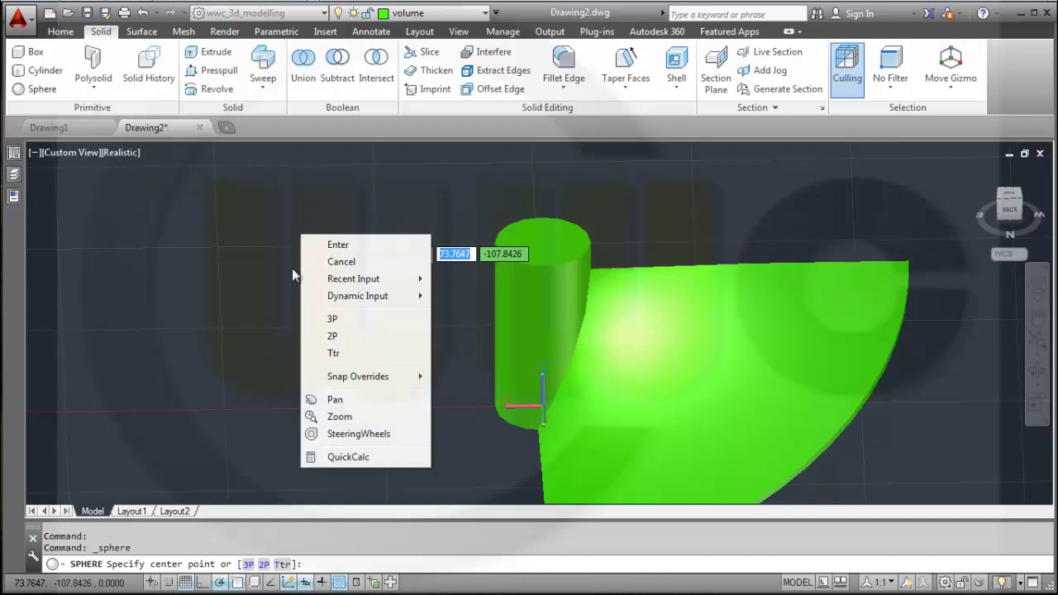
mouse_move(369, 379)
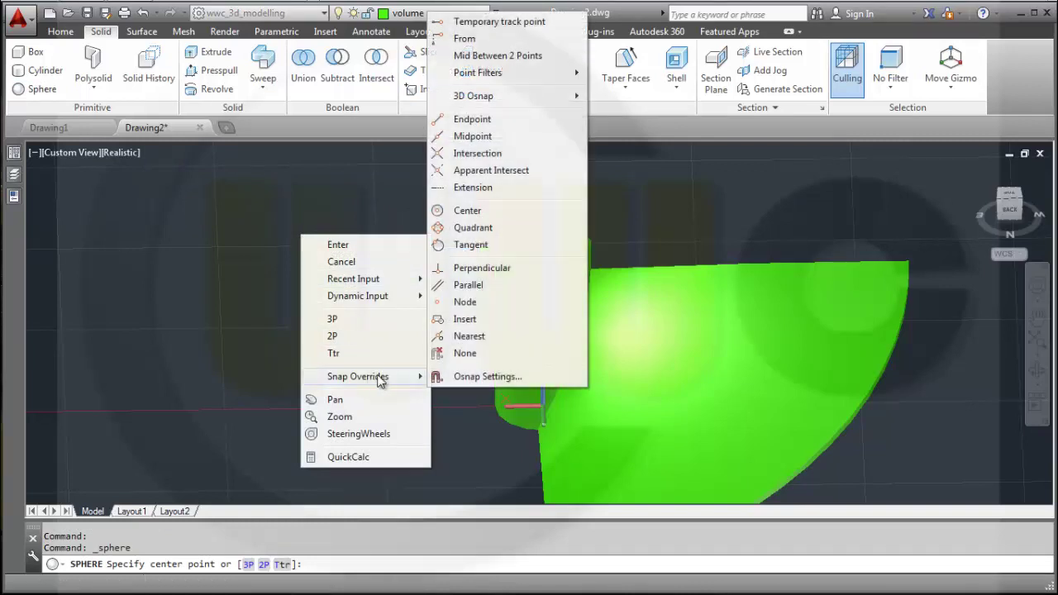
click(482, 210)
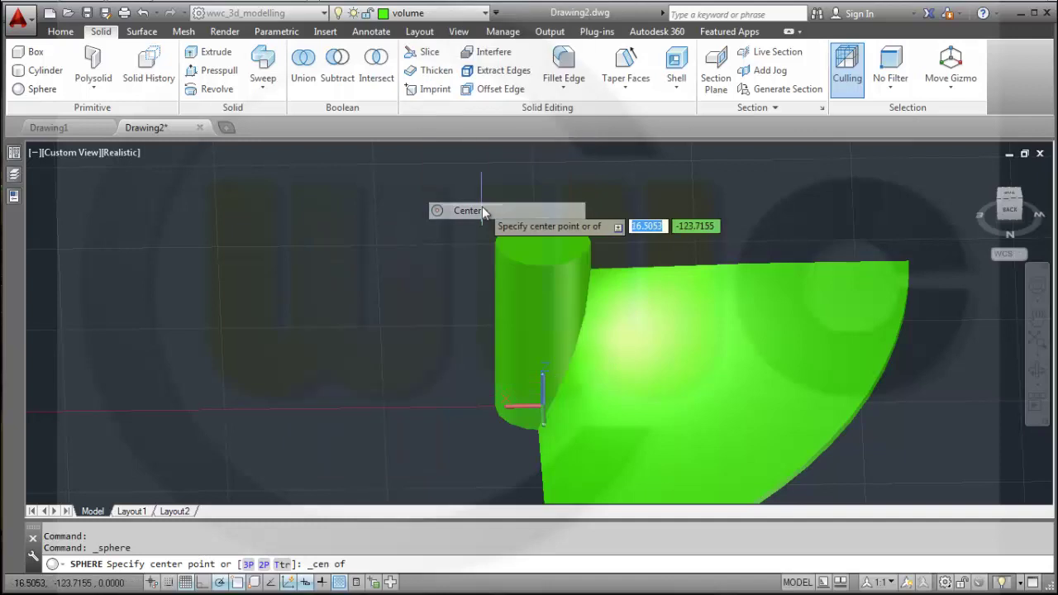
click(592, 248)
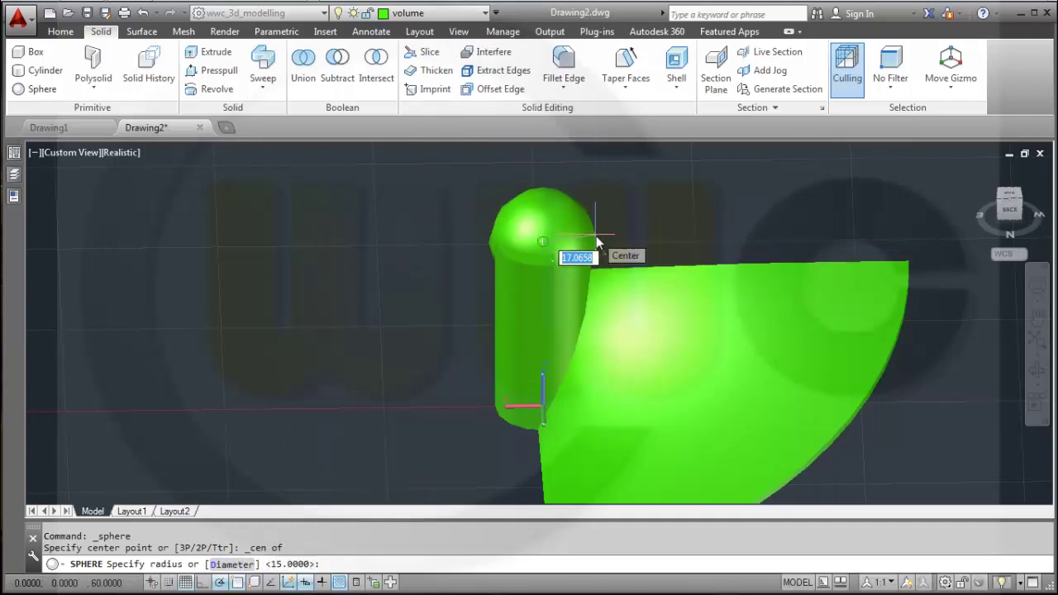
text(15)
key(Return)
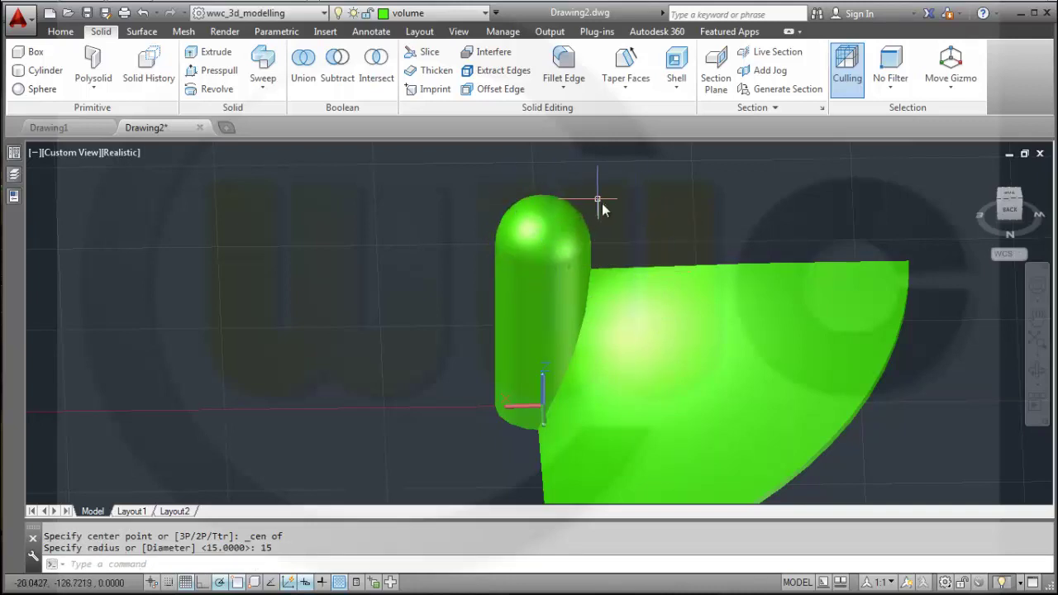
scroll(653, 232, up, 2)
scroll(658, 230, down, 3)
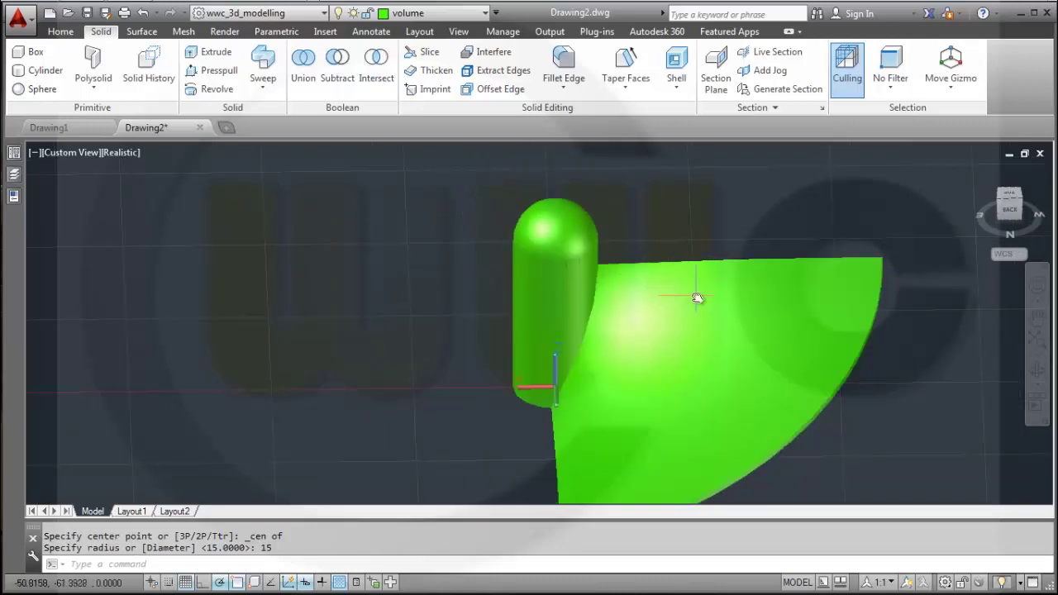
scroll(697, 299, down, 3)
shift+middle_drag(671, 291, 596, 302)
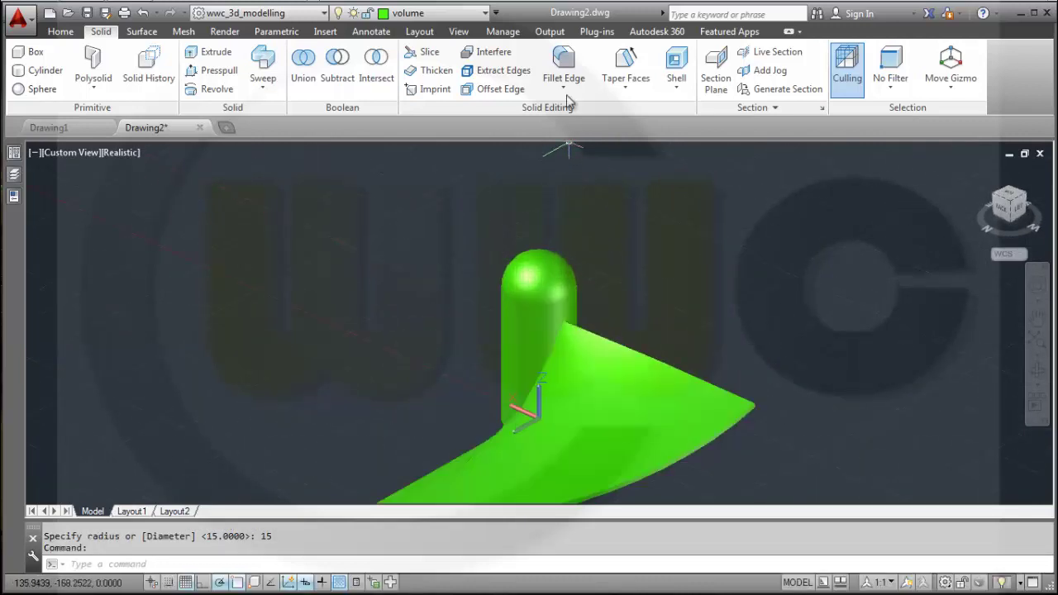
Start Fillet Edge with radius 20 and select the blade's two outer tip edges.
click(563, 62)
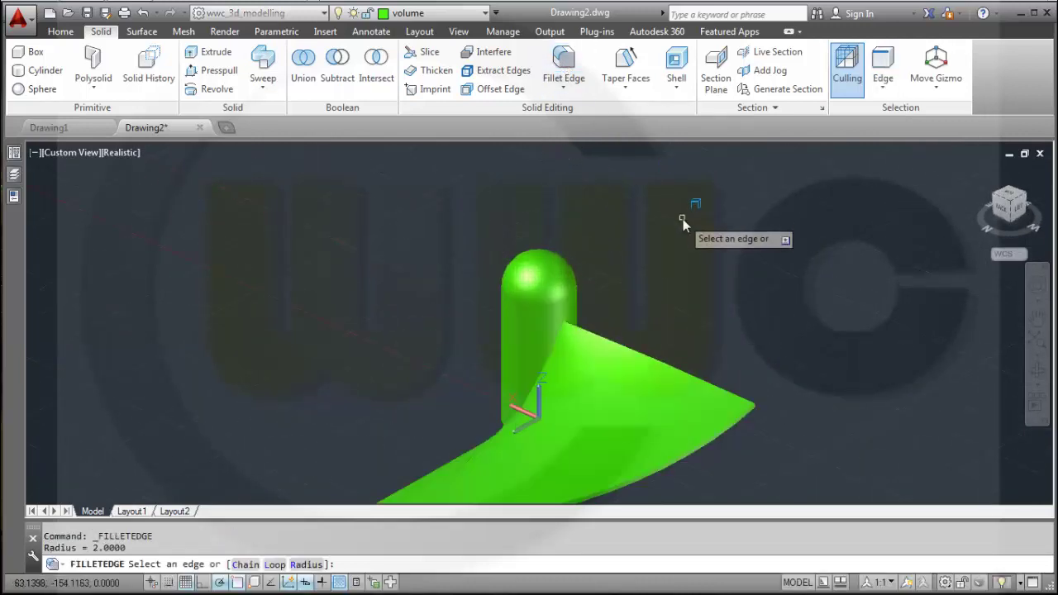
right_click(683, 219)
click(721, 305)
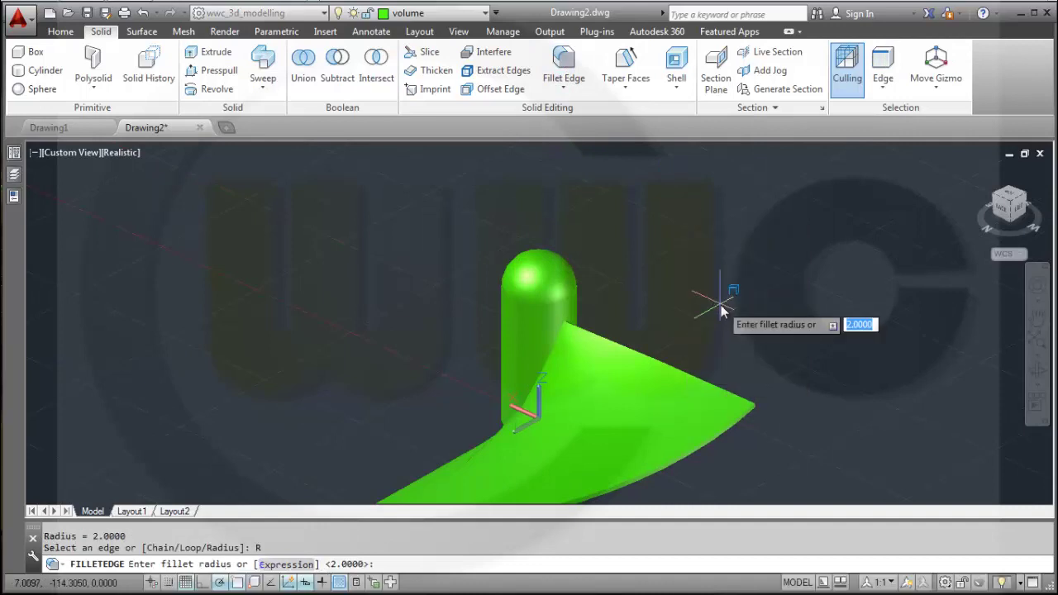
text(20)
key(Return)
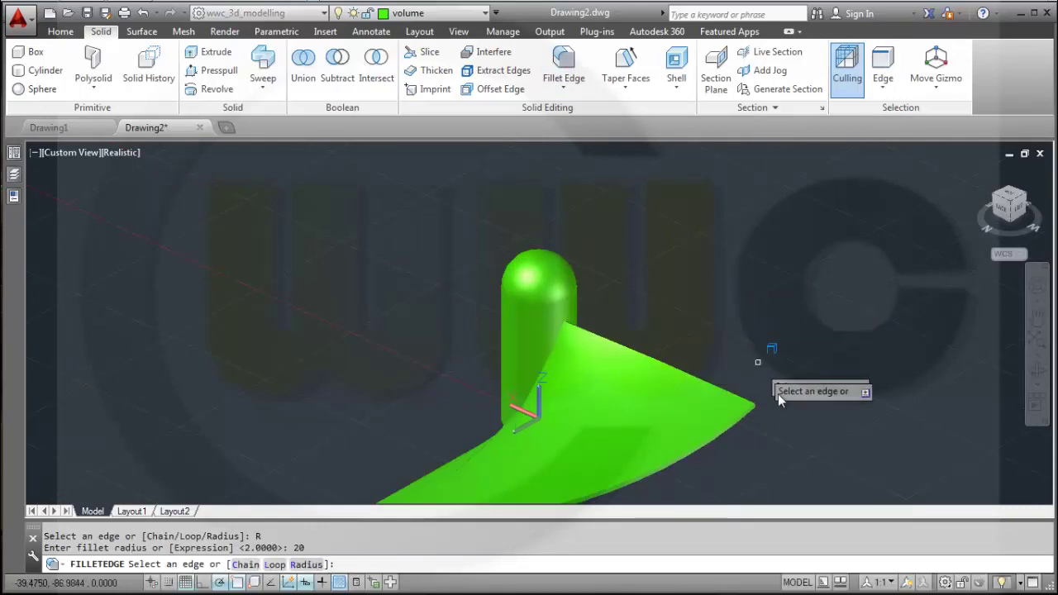
scroll(776, 405, up, 3)
shift+middle_drag(765, 402, 483, 457)
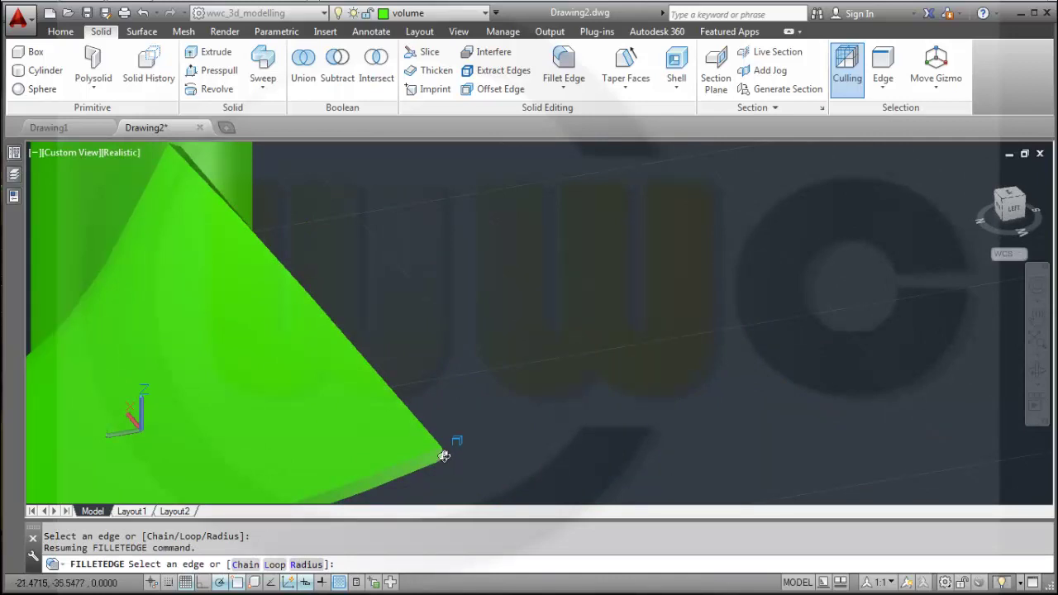
scroll(673, 421, up, 3)
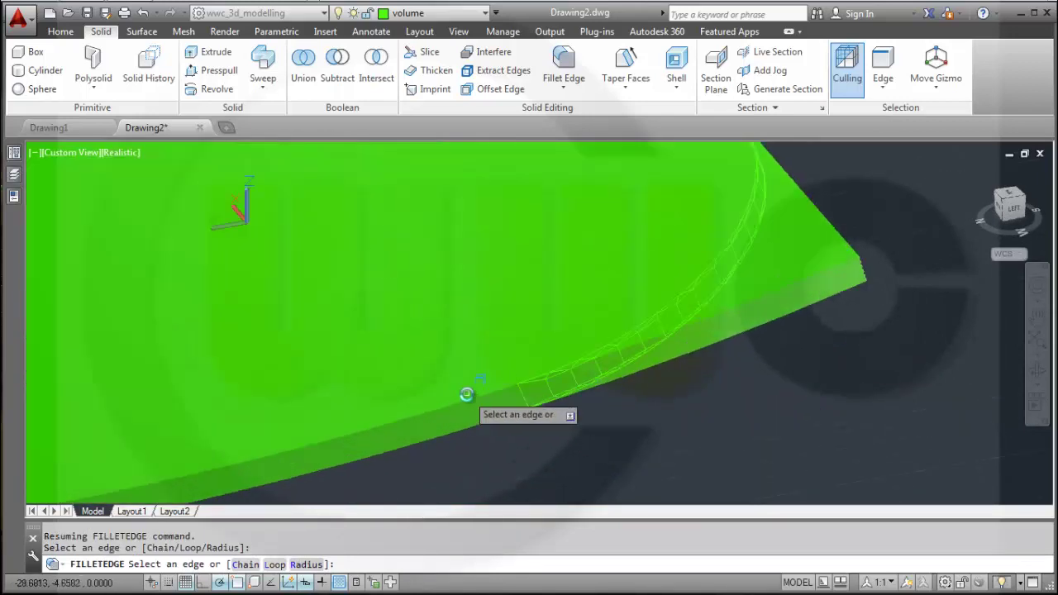
scroll(466, 394, down, 5)
shift+middle_drag(324, 374, 500, 350)
scroll(517, 457, up, 4)
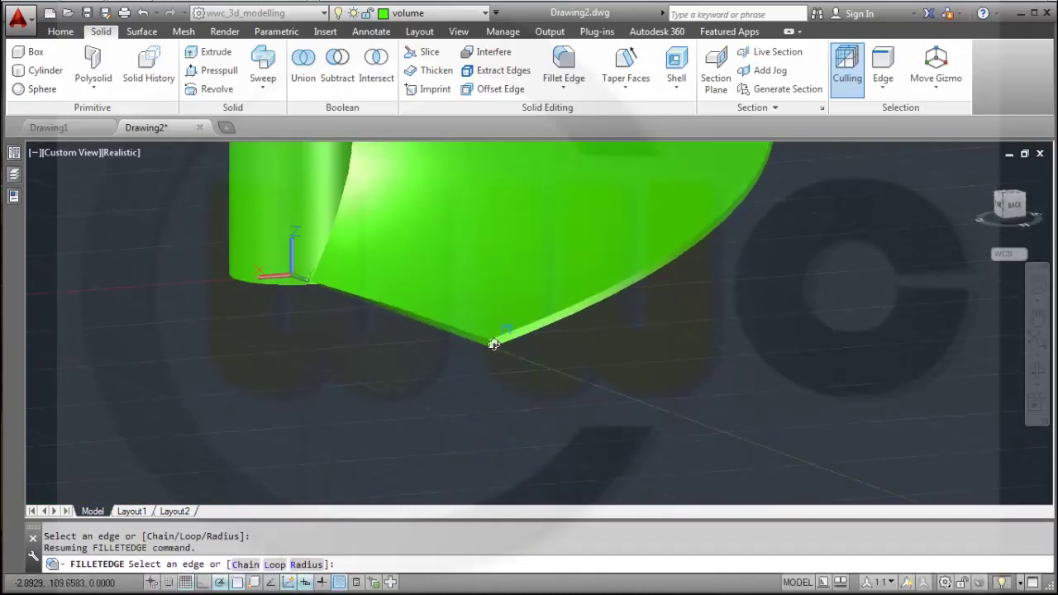
Confirm the two edges and accept the radius-20 fillet on the blade tip.
right_click(628, 362)
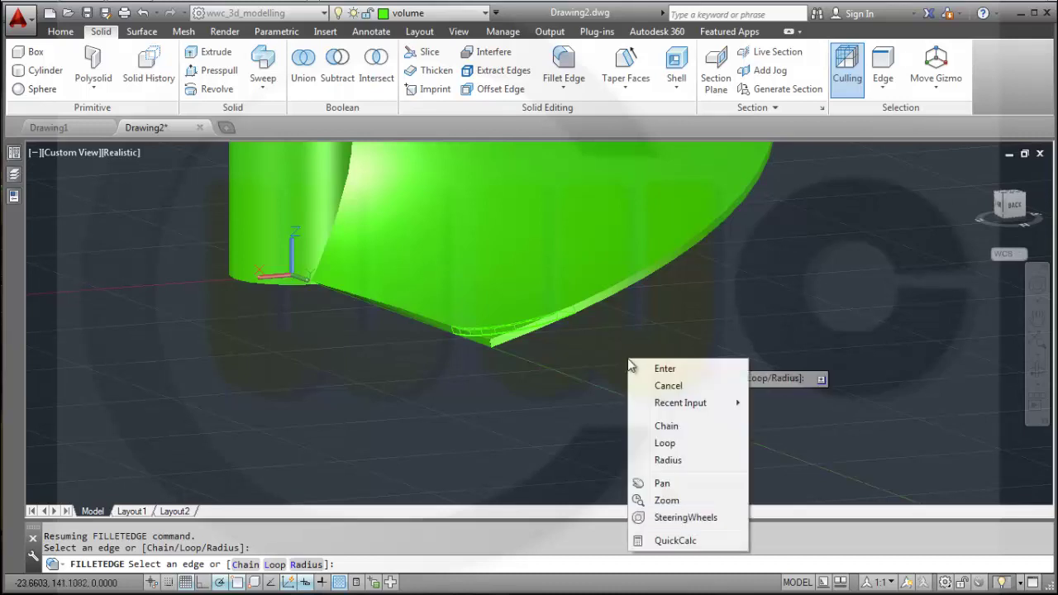
click(664, 369)
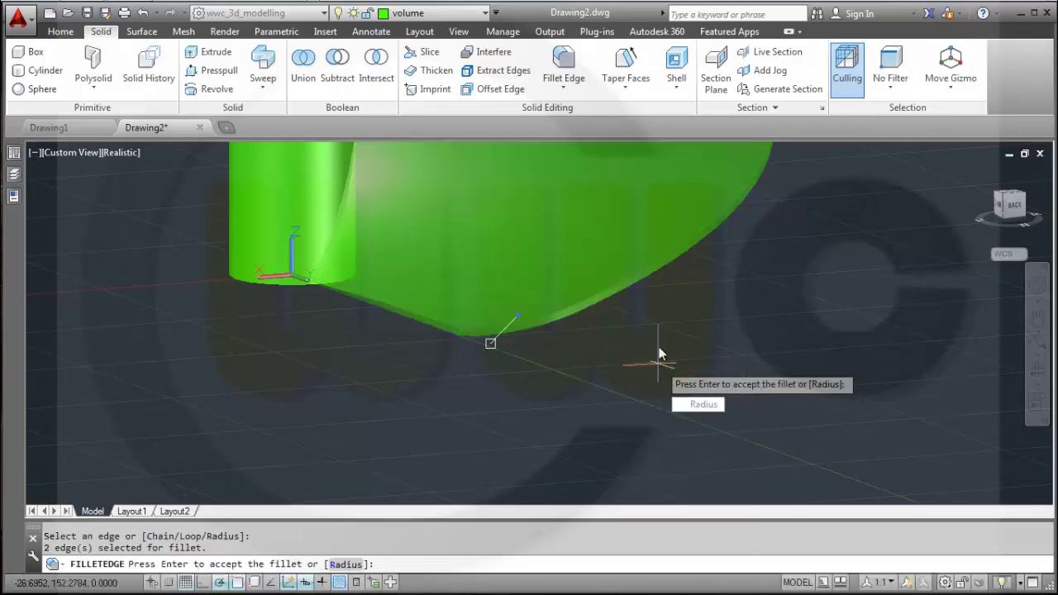
right_click(714, 341)
click(748, 350)
scroll(701, 330, up, 4)
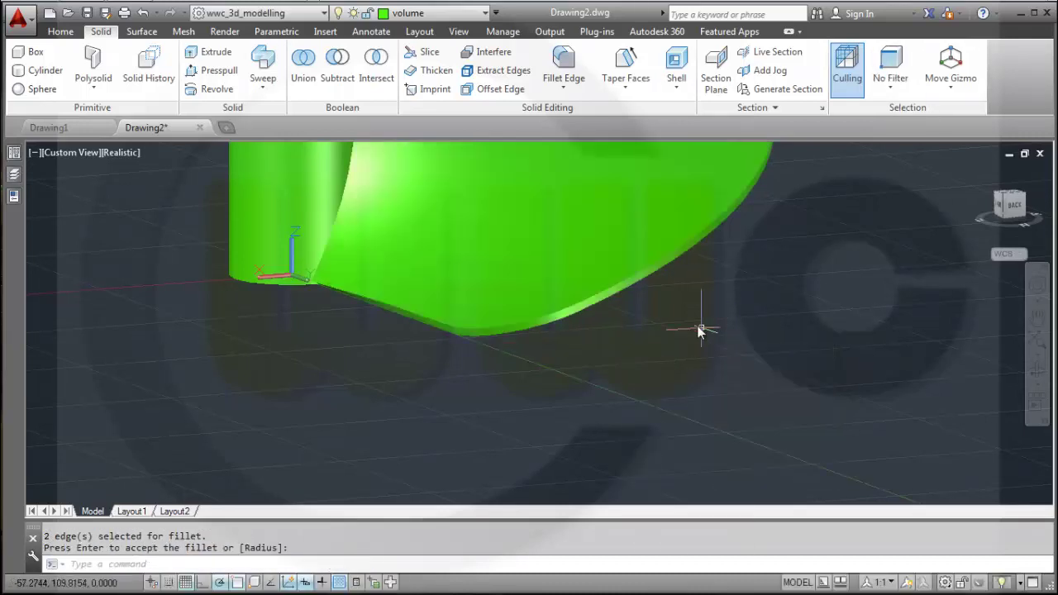
scroll(695, 328, down, 5)
middle_drag(685, 295, 690, 343)
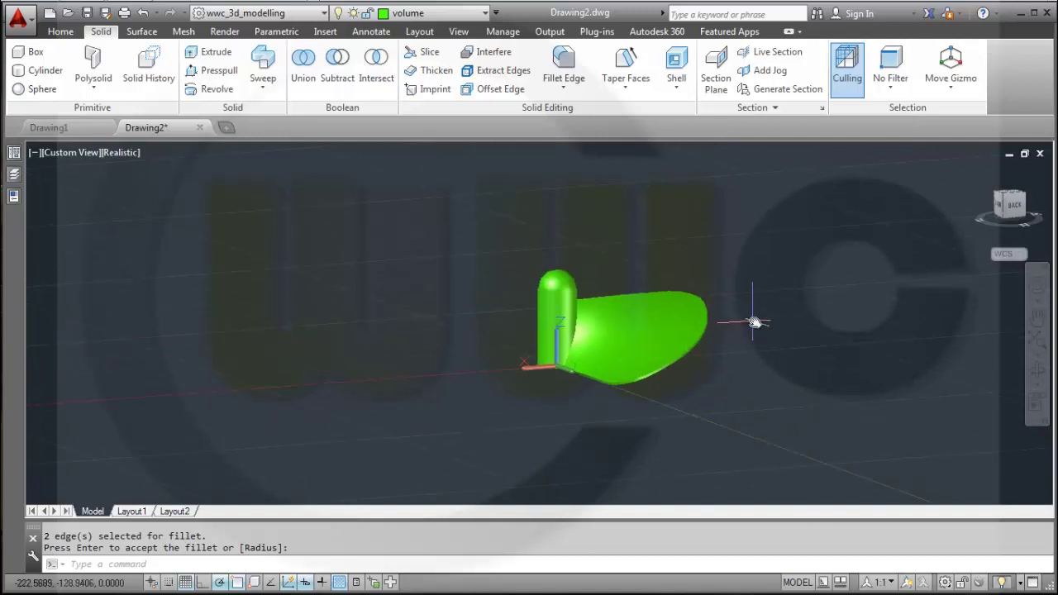
shift+middle_drag(757, 327, 680, 331)
scroll(614, 349, up, 4)
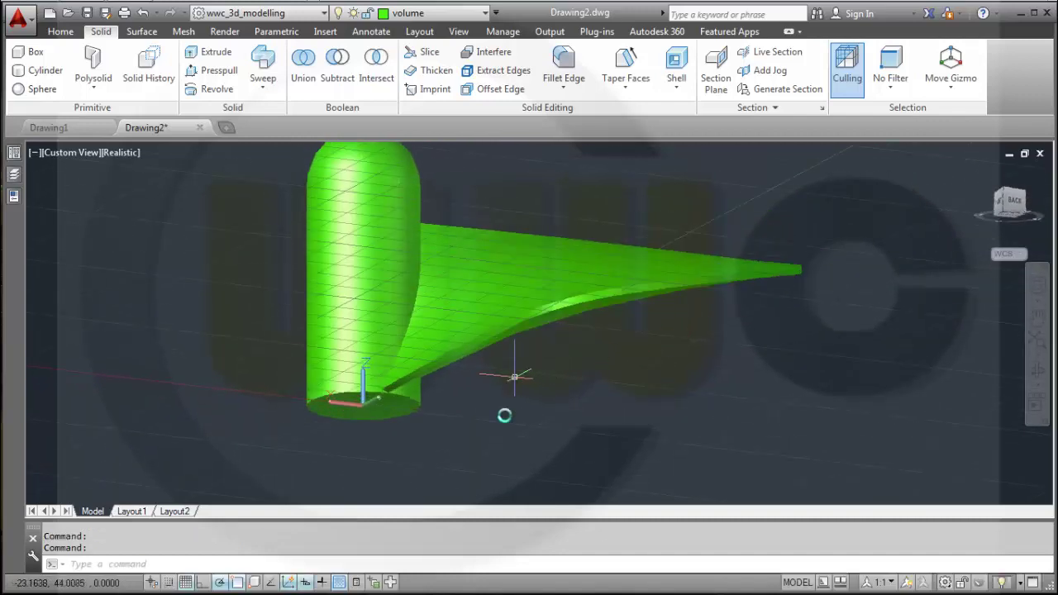
Add a radius-15, height-5 cylinder centred on the hub's base circle.
click(48, 71)
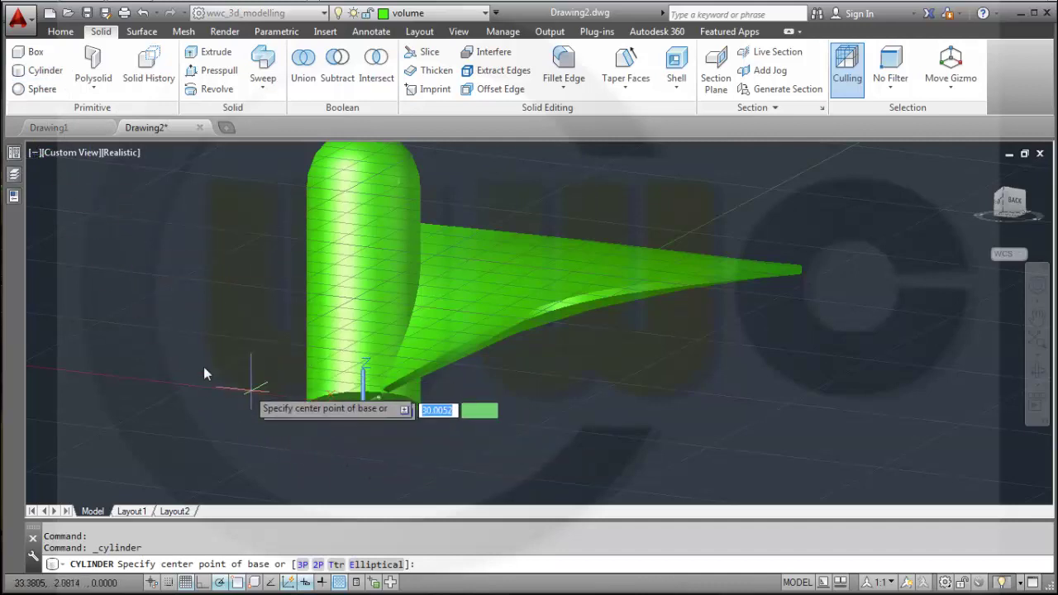
right_click(184, 347)
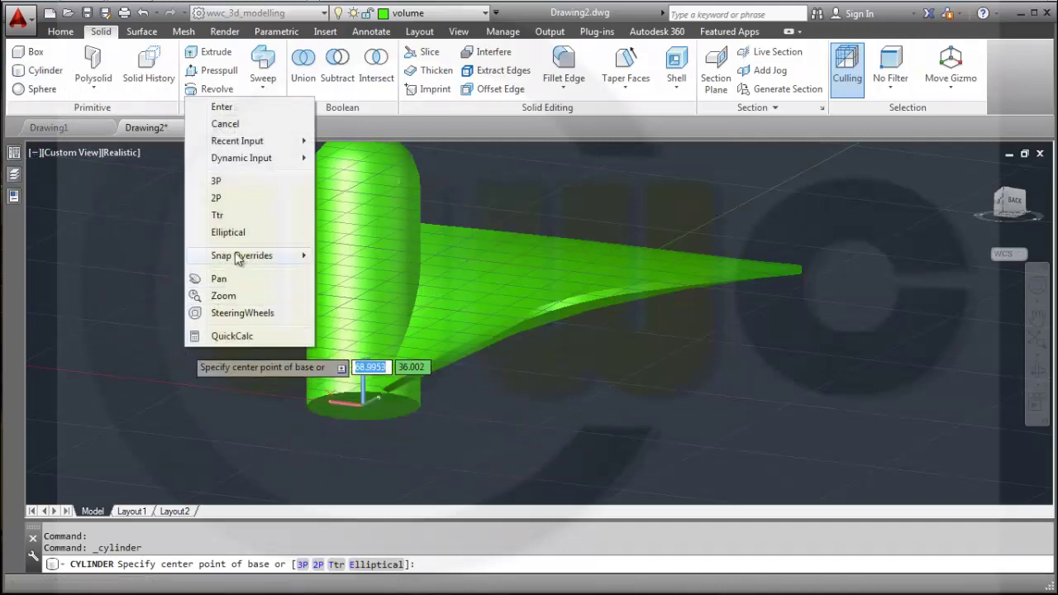
mouse_move(245, 255)
click(363, 419)
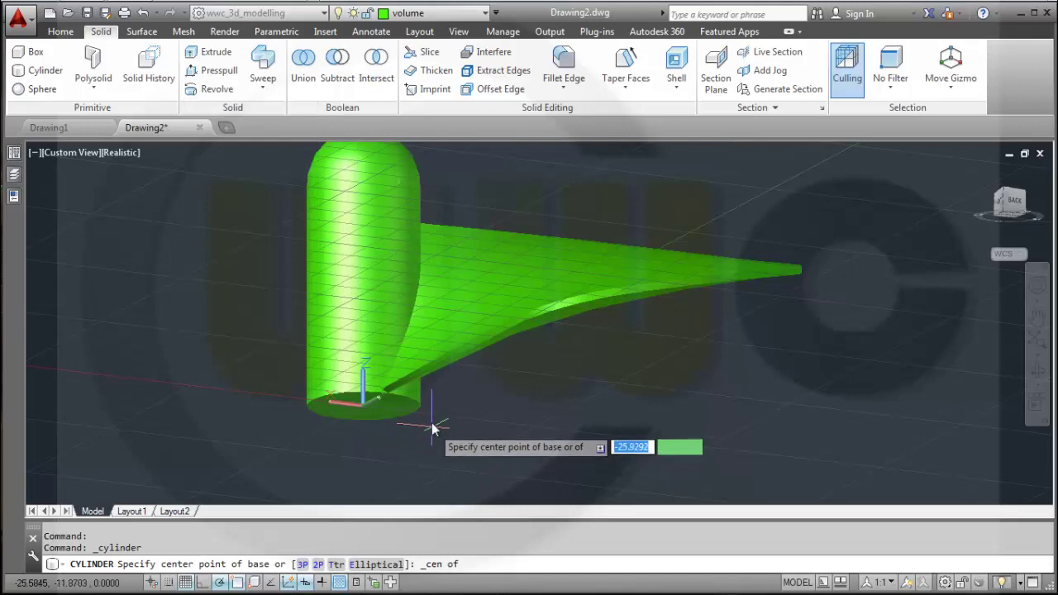
click(422, 402)
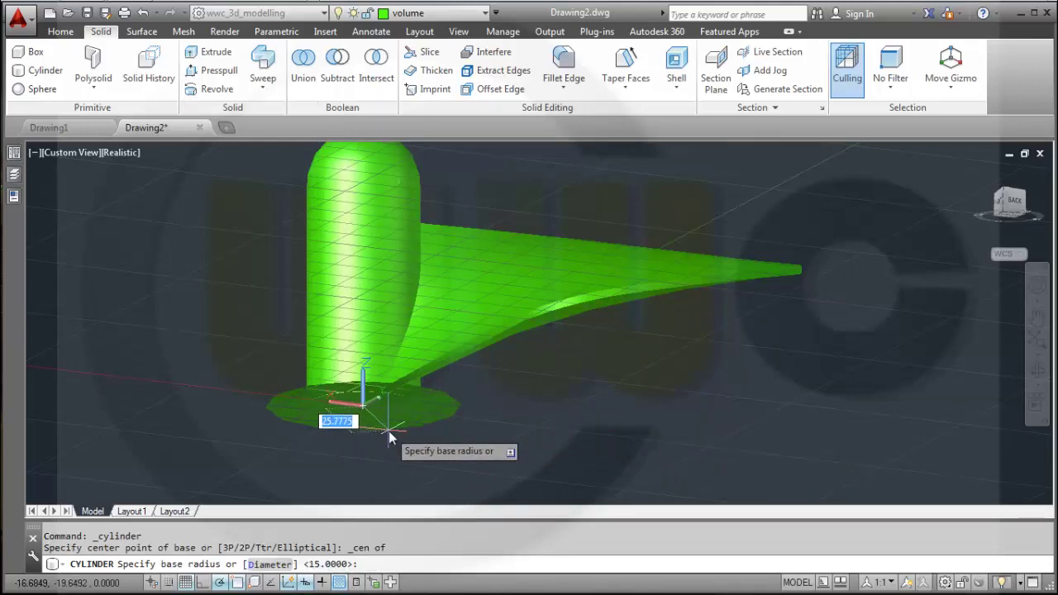
text(15)
key(Return)
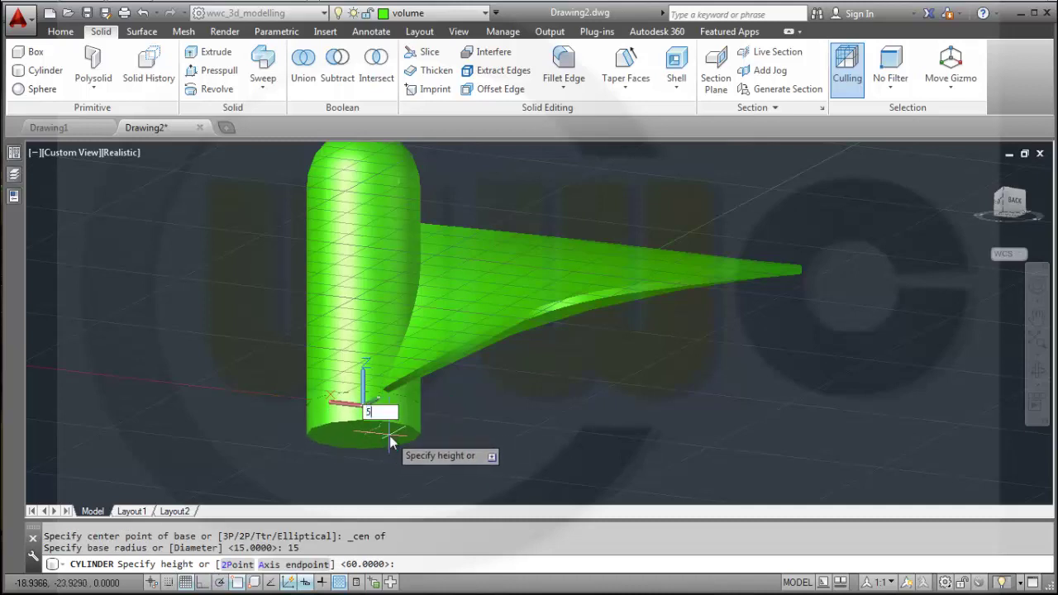
key(Return)
shift+middle_drag(569, 403, 642, 254)
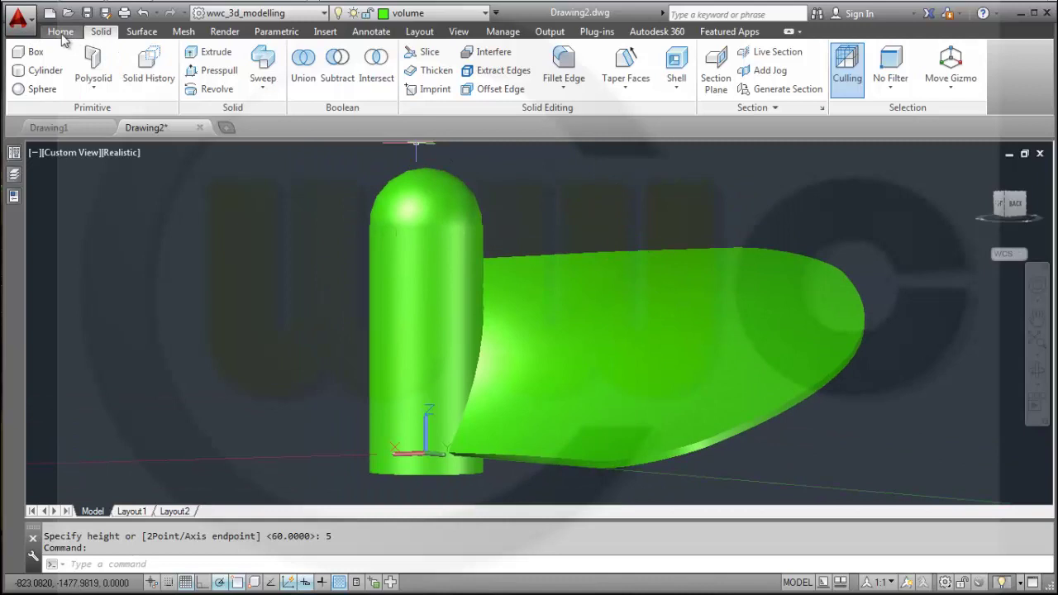
click(60, 32)
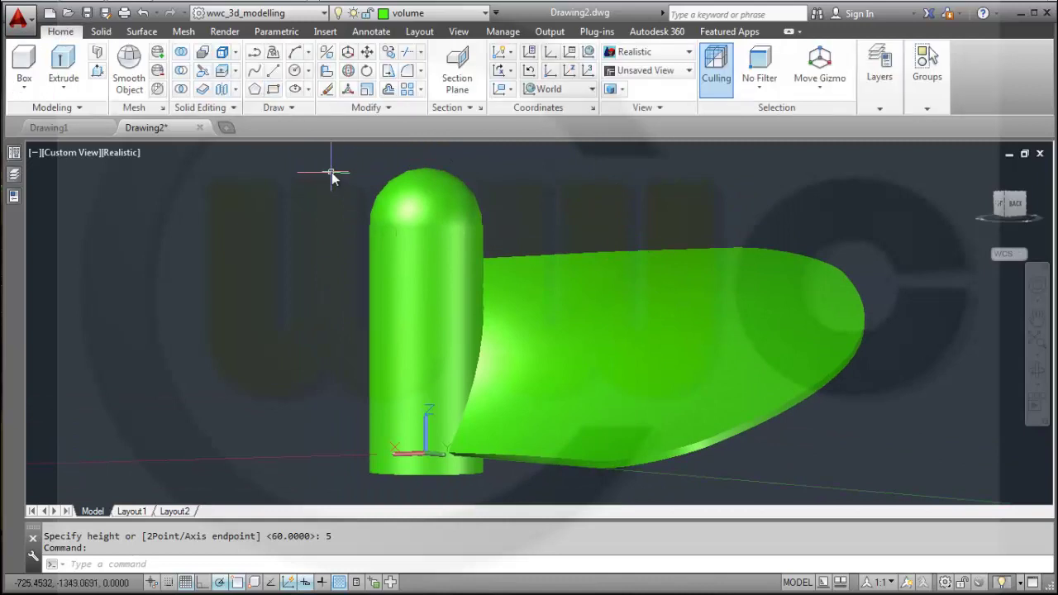
Start a polar array of the blade centred at 0,0.
click(419, 89)
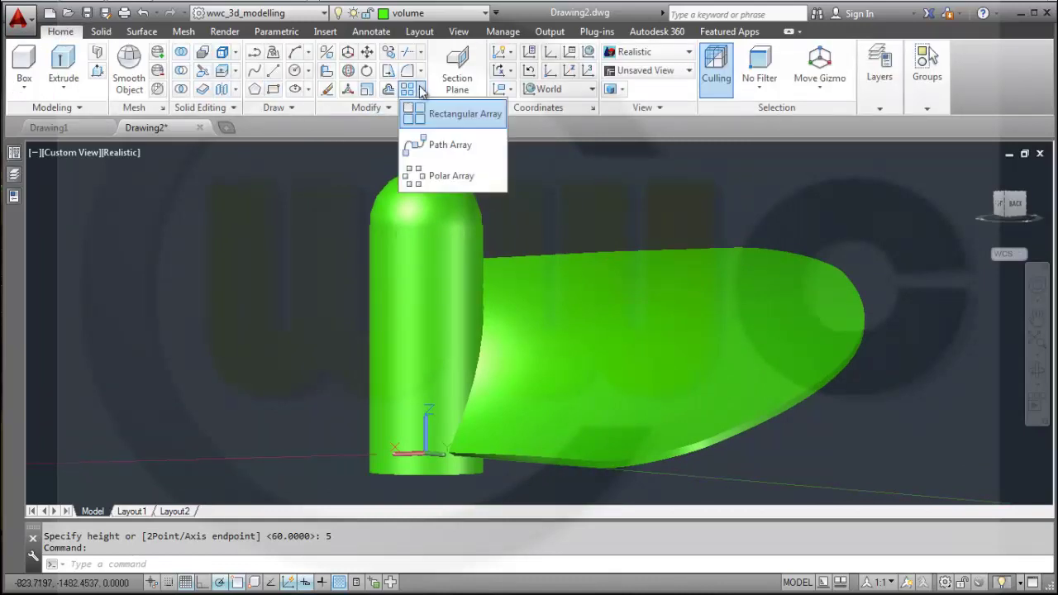
click(438, 176)
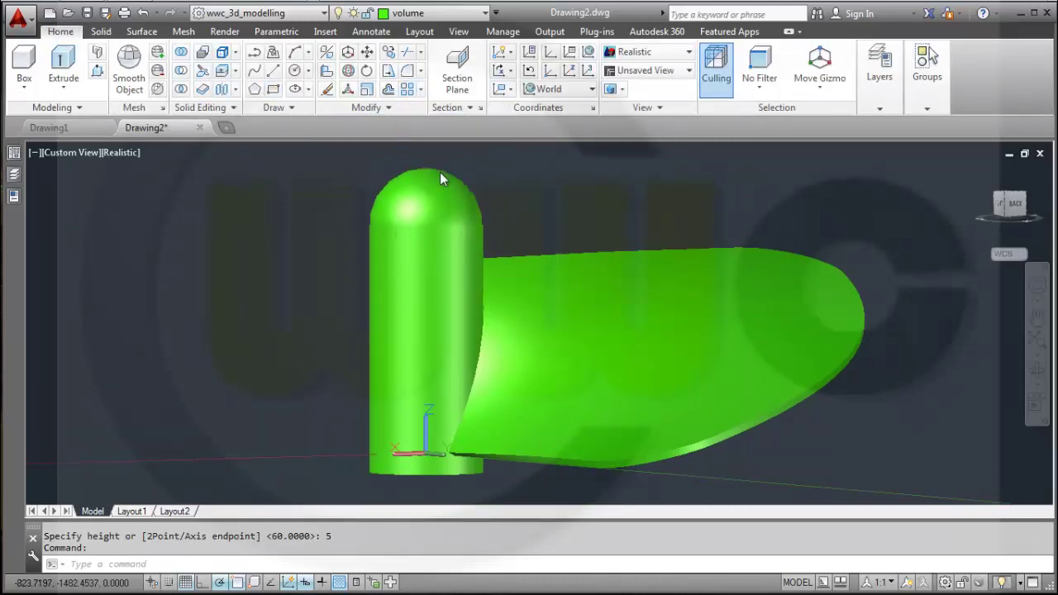
click(733, 304)
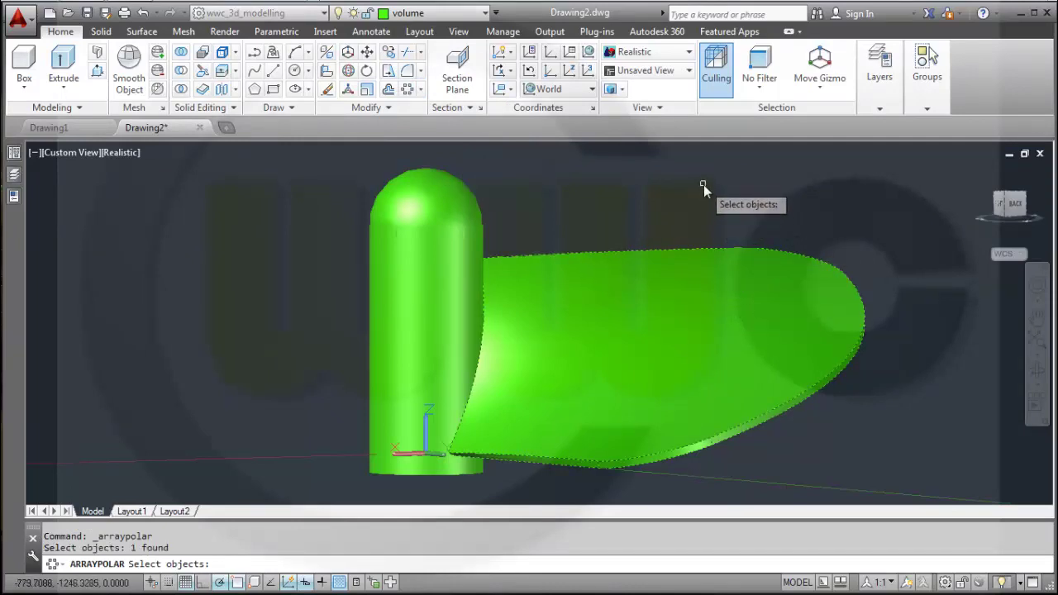
key(Return)
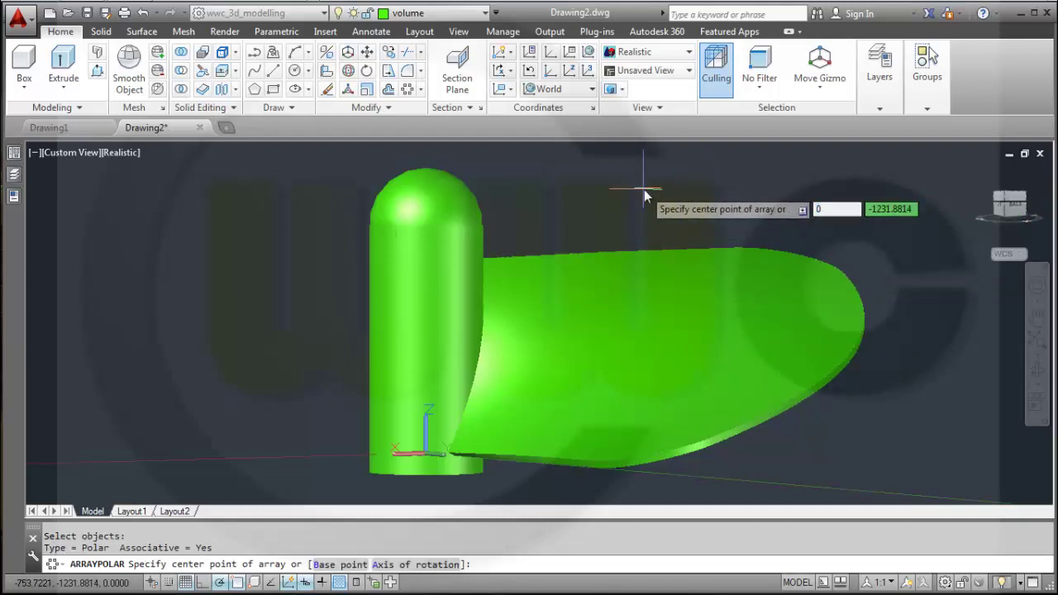
key(Tab)
key(Return)
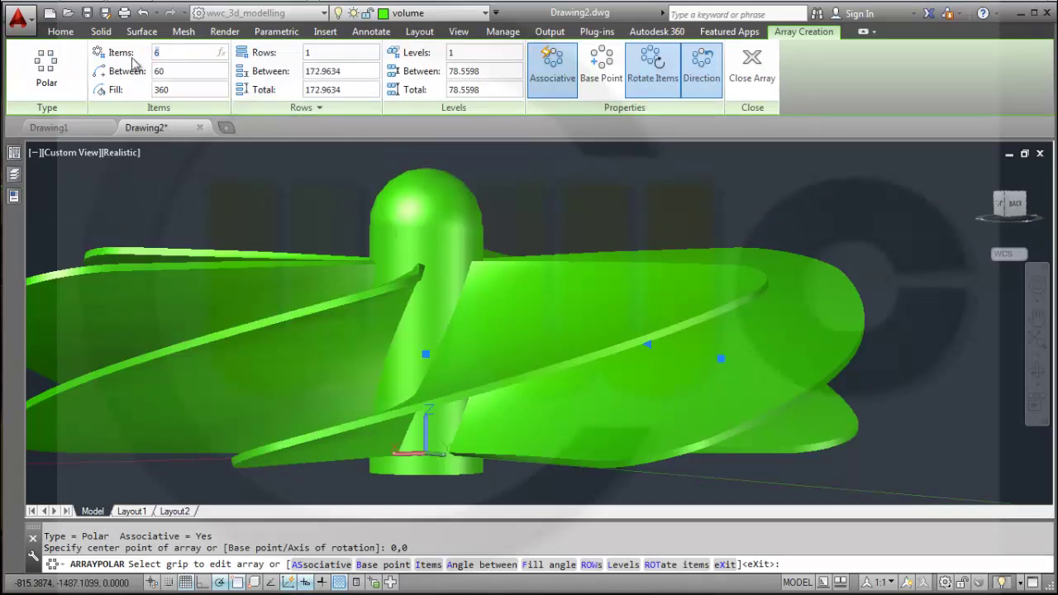
key(Return)
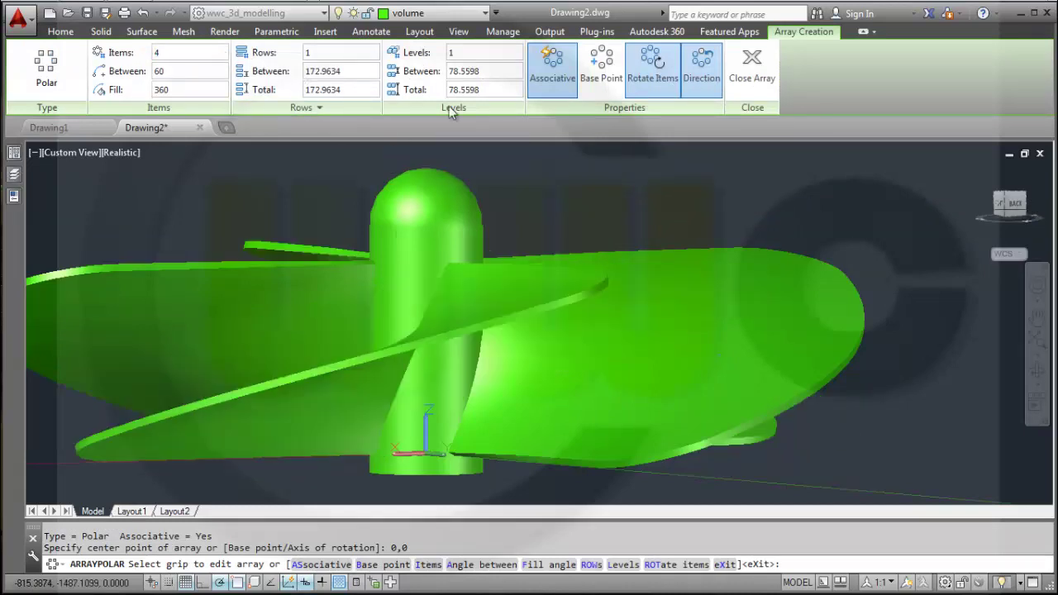
Set the array to 8 blades and close the array editor.
shift+middle_drag(579, 191, 537, 287)
scroll(499, 264, down, 5)
shift+middle_drag(544, 248, 433, 186)
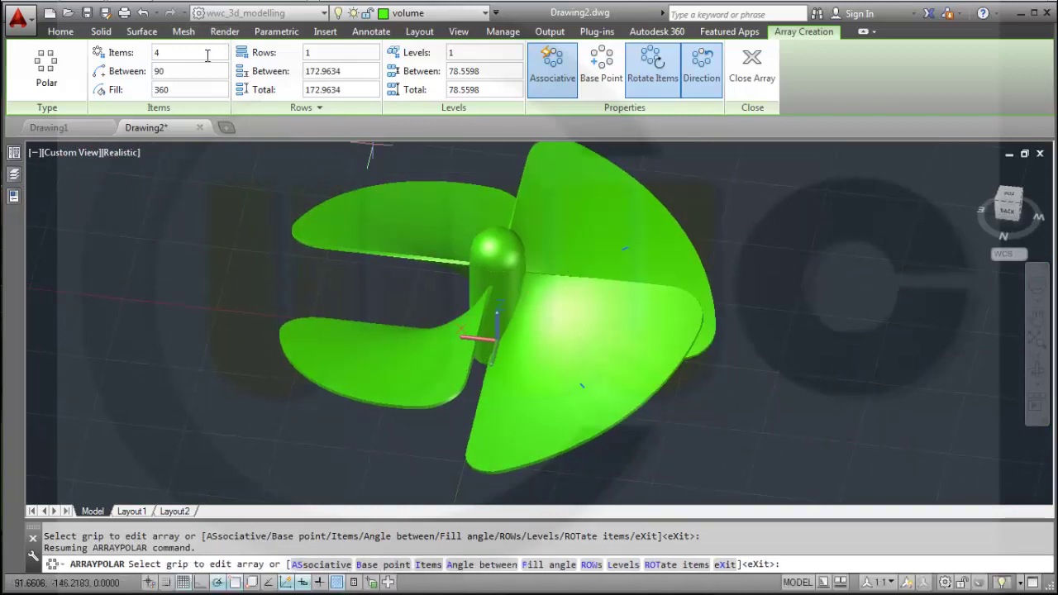
click(150, 51)
text(8)
key(Return)
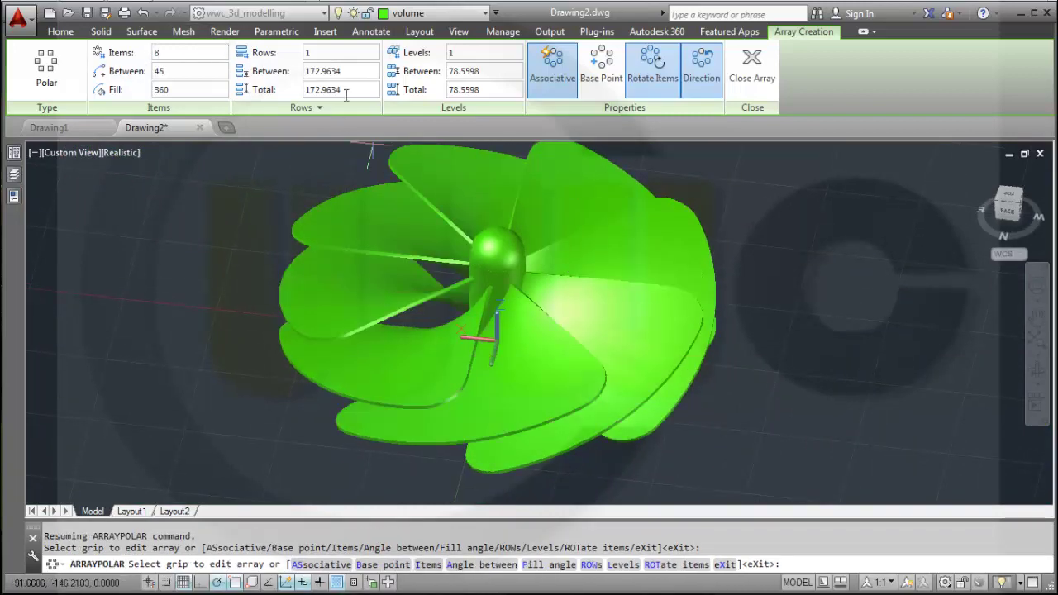
shift+middle_drag(722, 248, 663, 234)
click(756, 66)
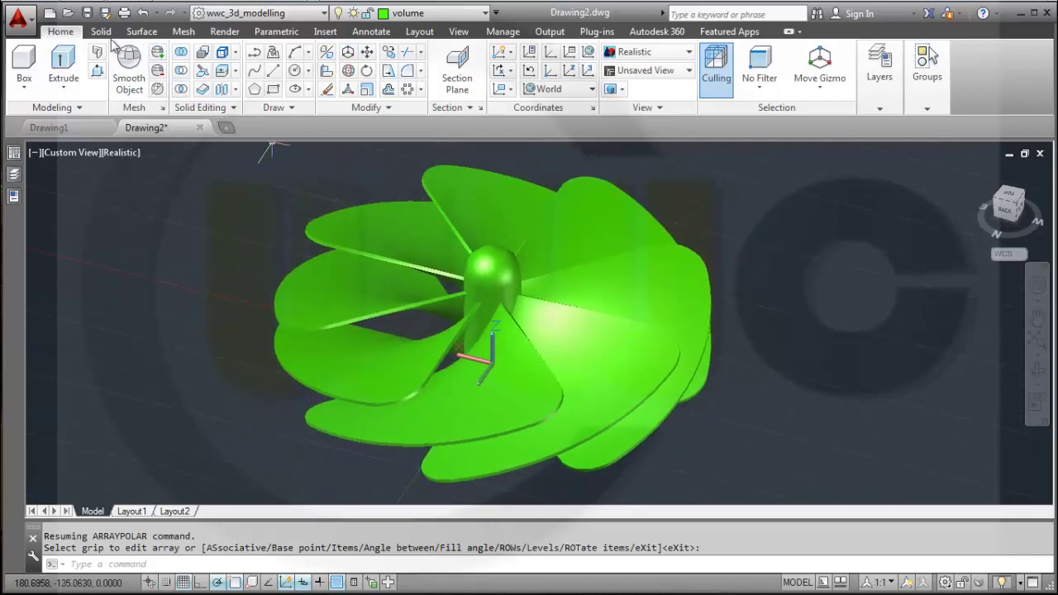
Union the four propeller solids with a crossing window, then check the blade array.
click(101, 32)
click(302, 66)
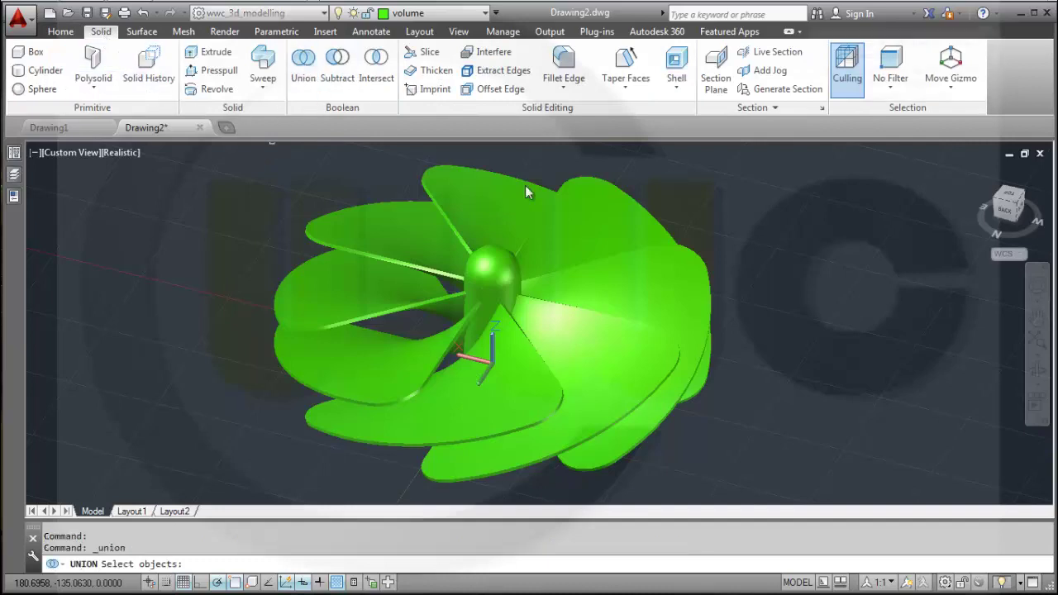
click(774, 455)
click(198, 154)
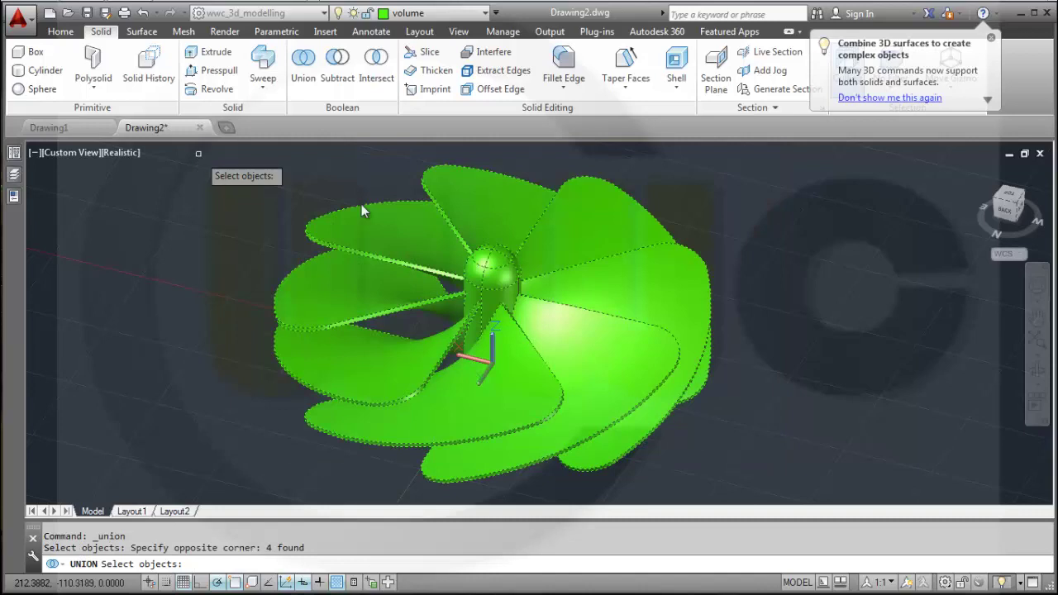
key(Return)
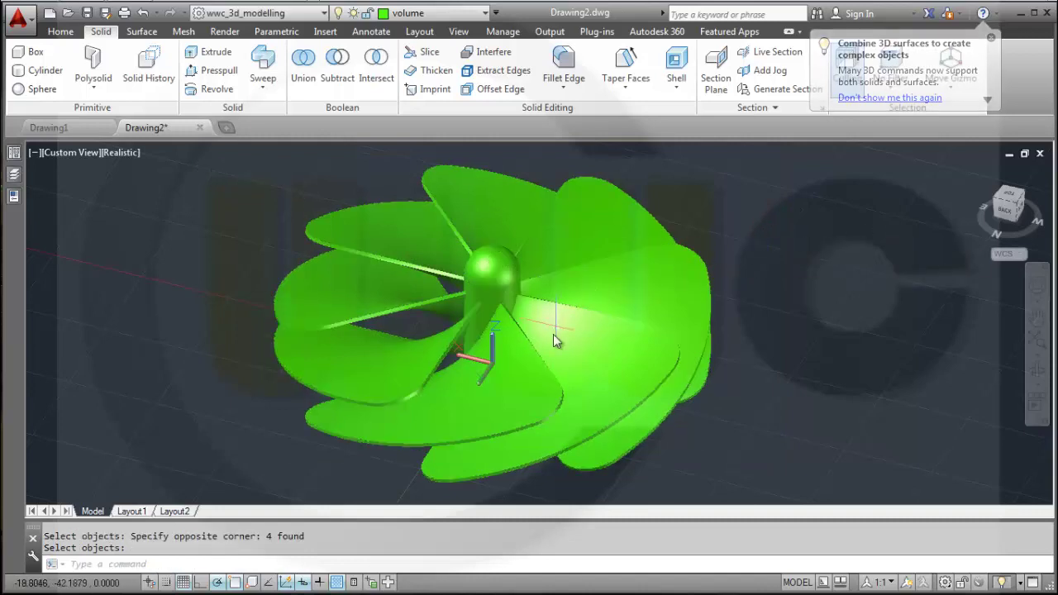
click(644, 288)
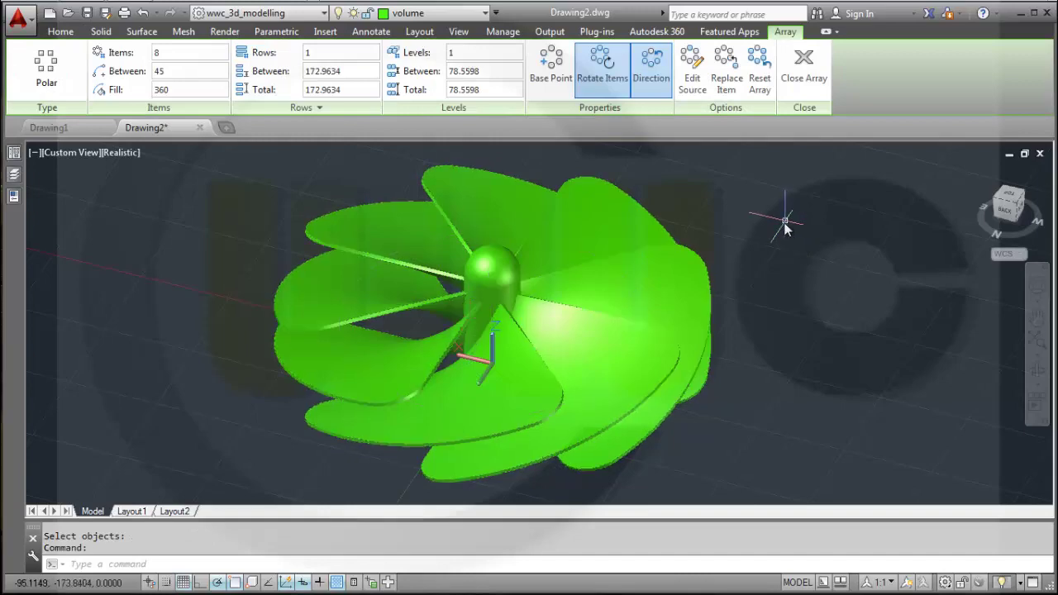
key(Escape)
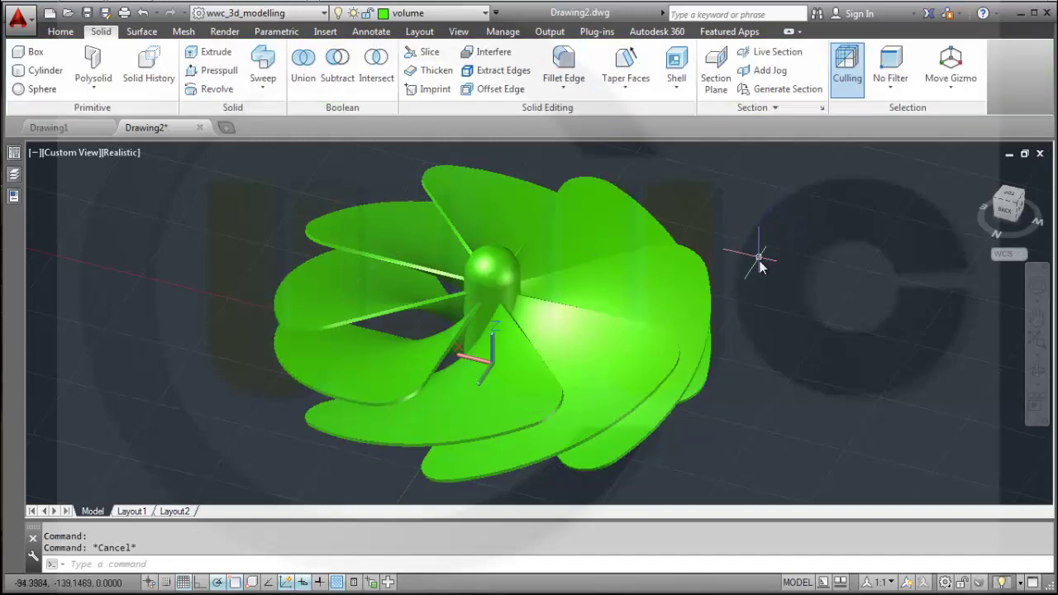